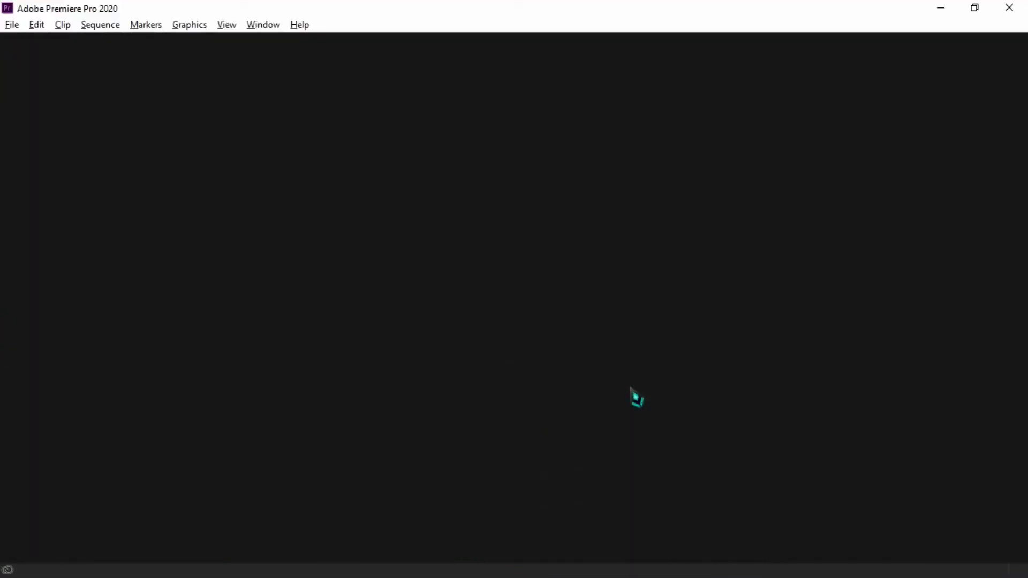
Create a new project named Practice, then bring up the Import browser from the Project panel
left_click(12, 24)
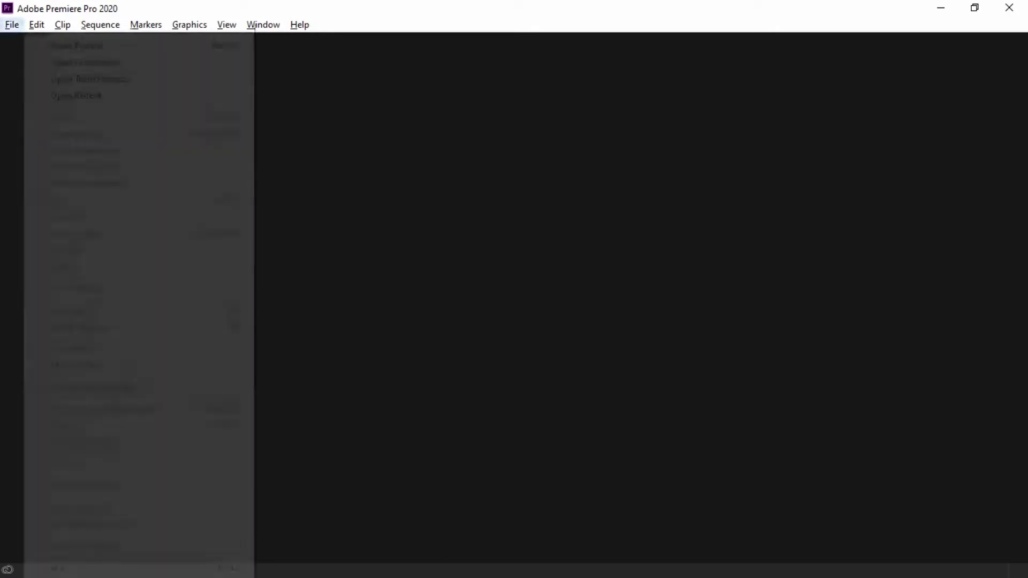
mouse_move(121, 27)
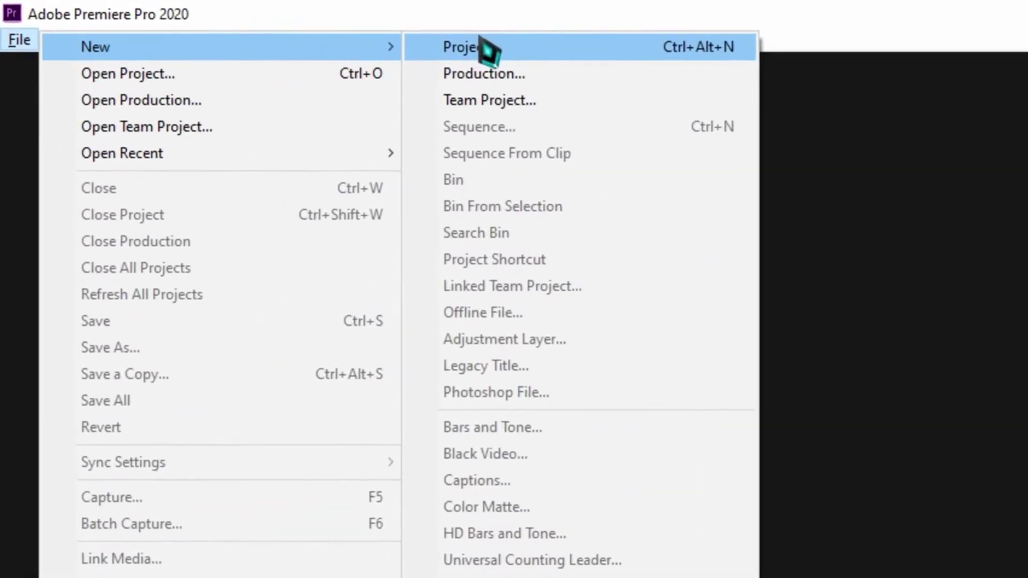
left_click(398, 39)
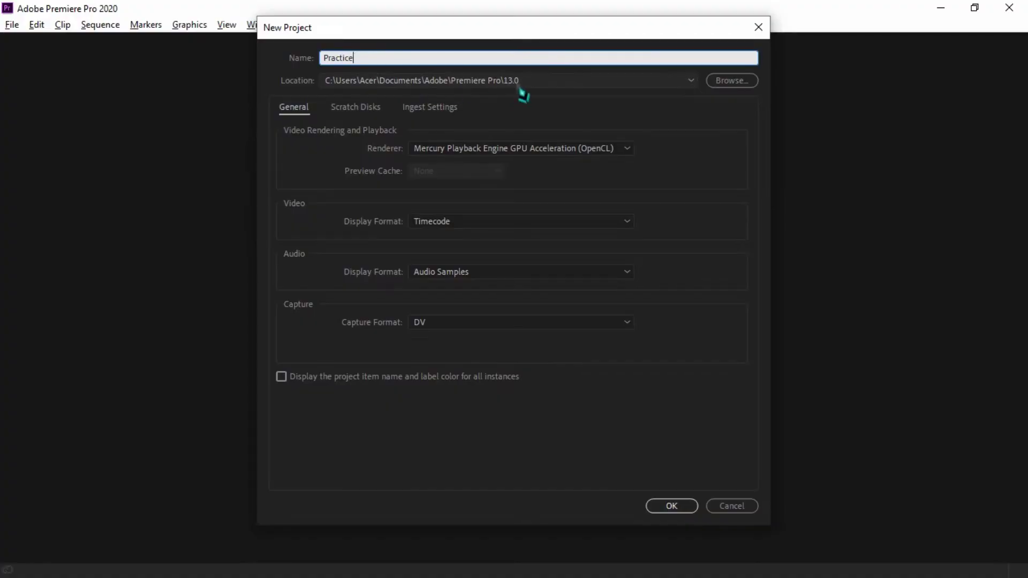
left_click(664, 503)
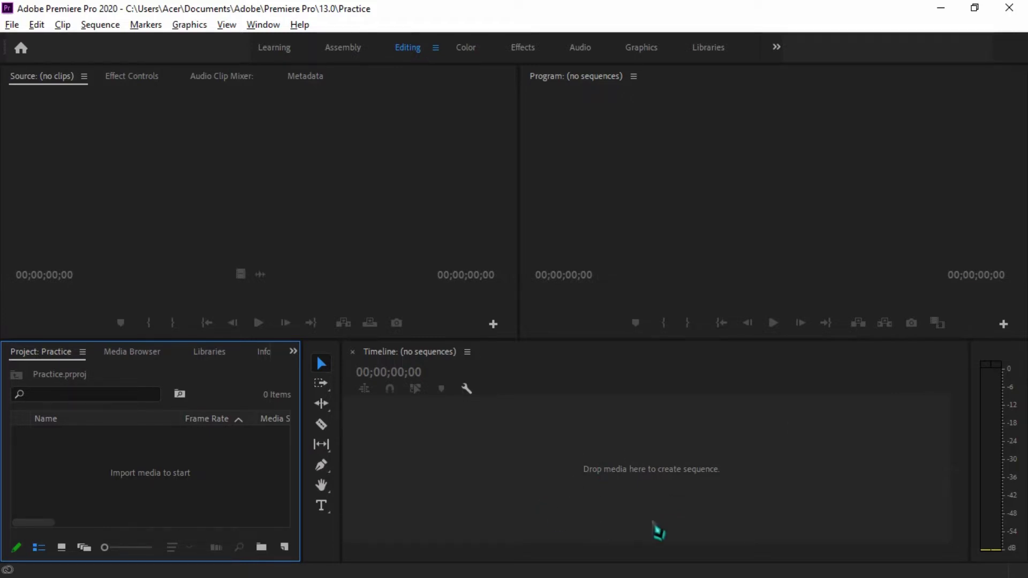
double_click(165, 481)
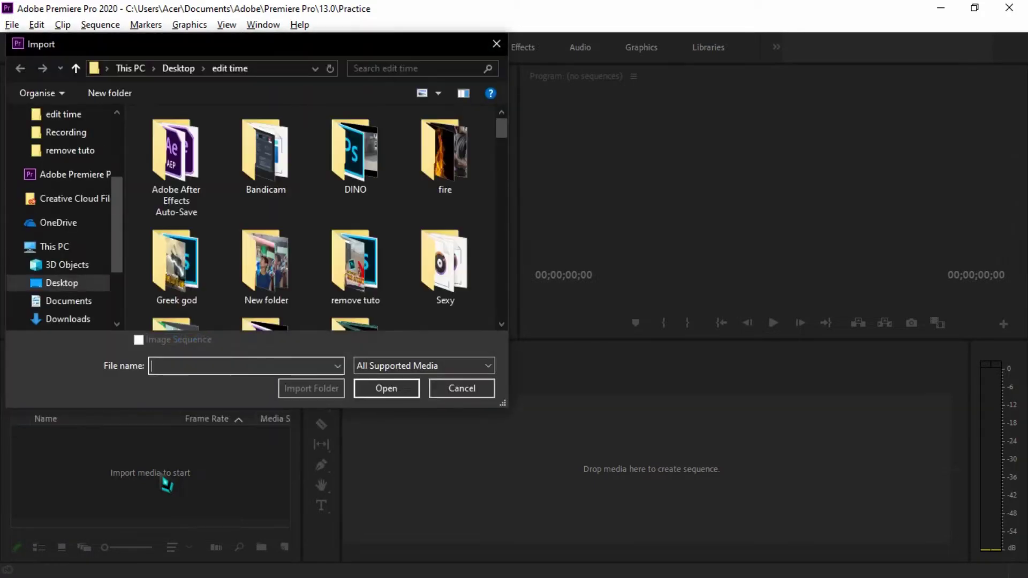
Bring 123.mp4 into the project by dragging it from the edit time folder in File Explorer
scroll(426, 214, "down", 8)
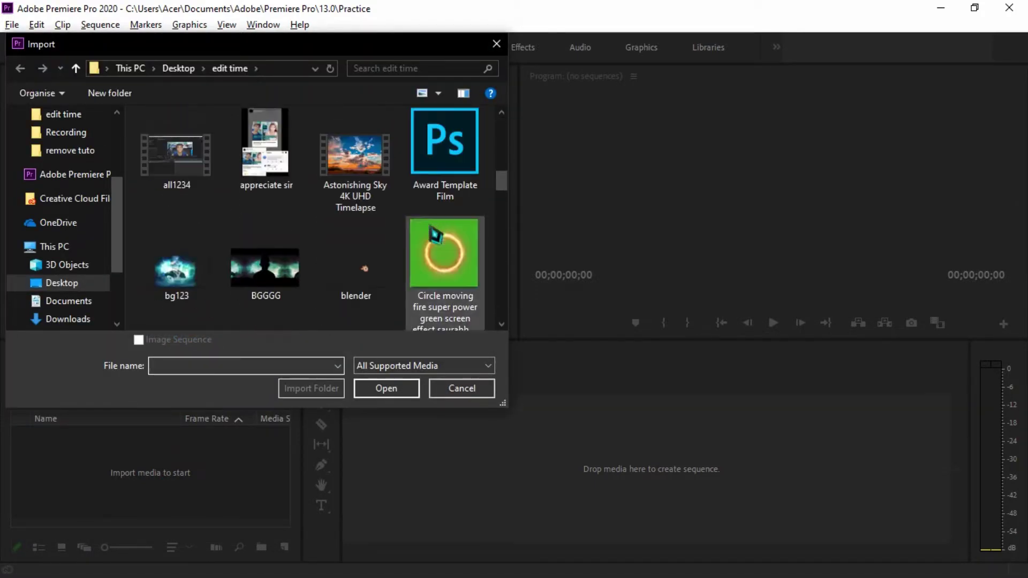
scroll(449, 246, "up", 5)
double_click(444, 243)
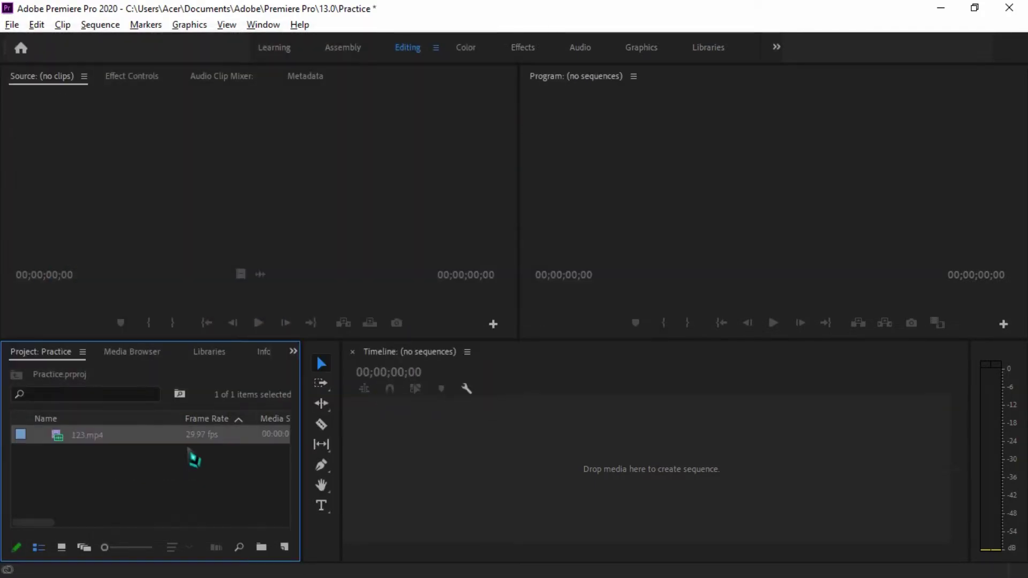
key("ctrl+z")
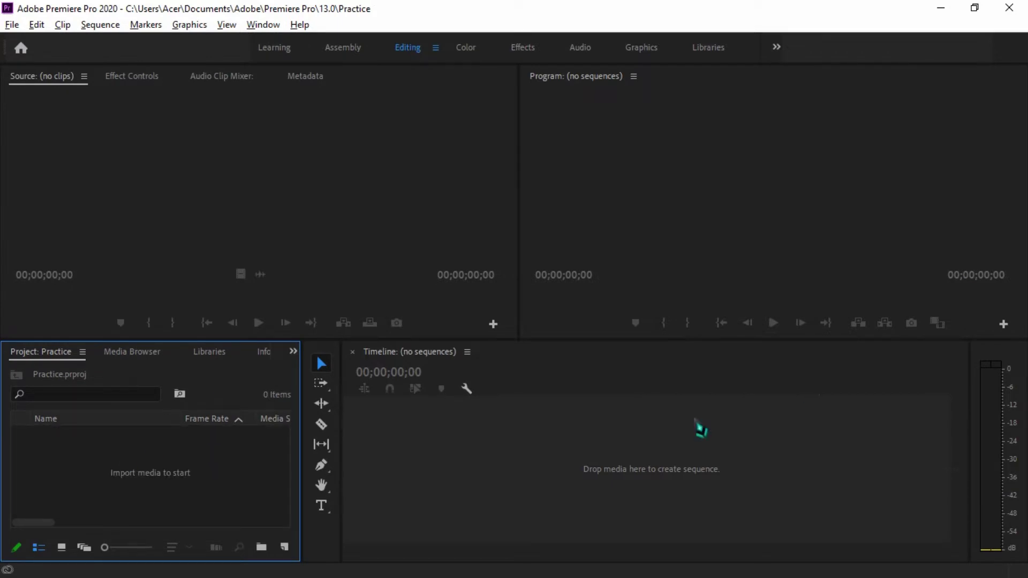
key("alt+Tab")
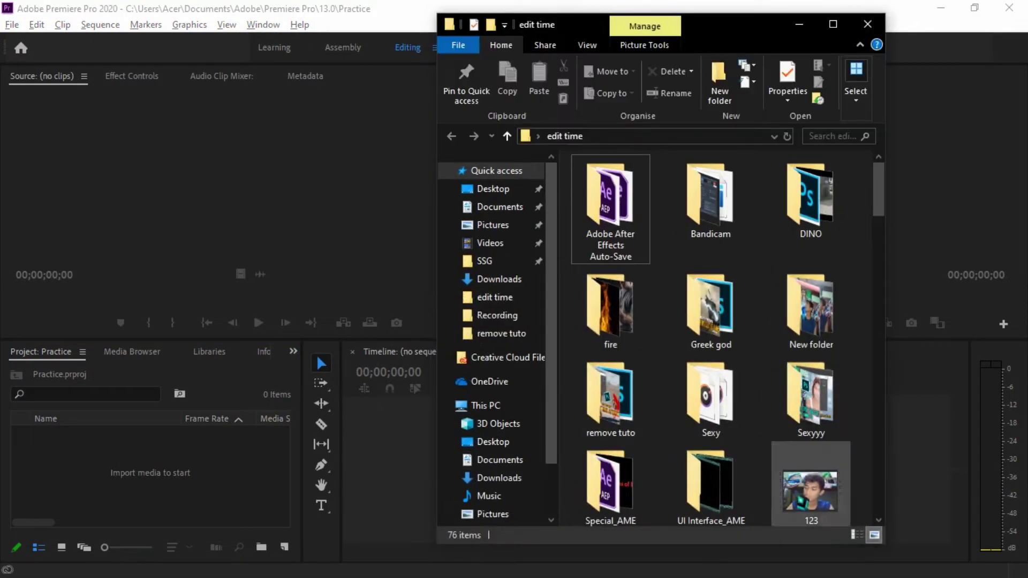
left_click_drag(798, 495, 709, 506)
left_click_drag(234, 490, 202, 479)
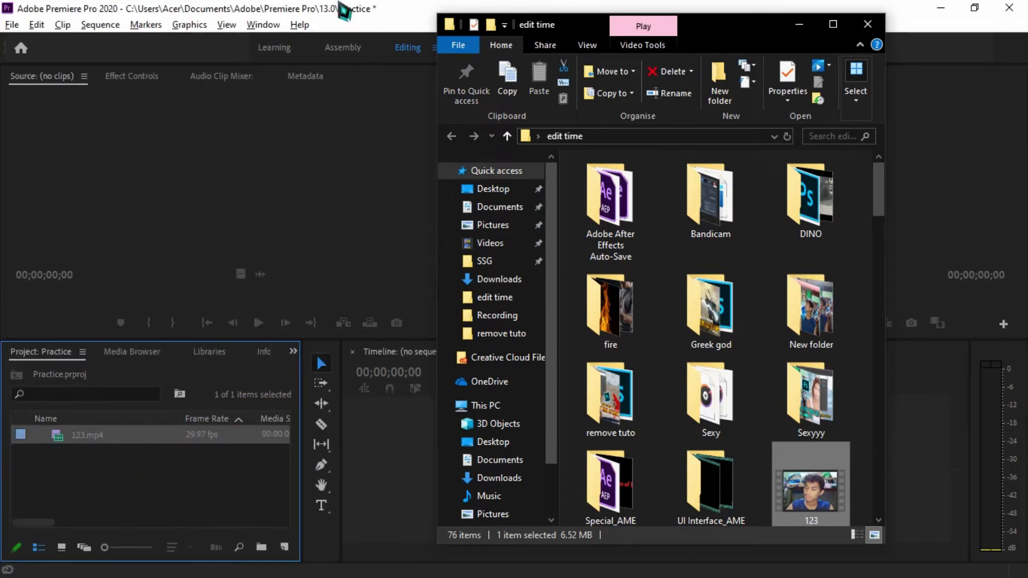
left_click(342, 9)
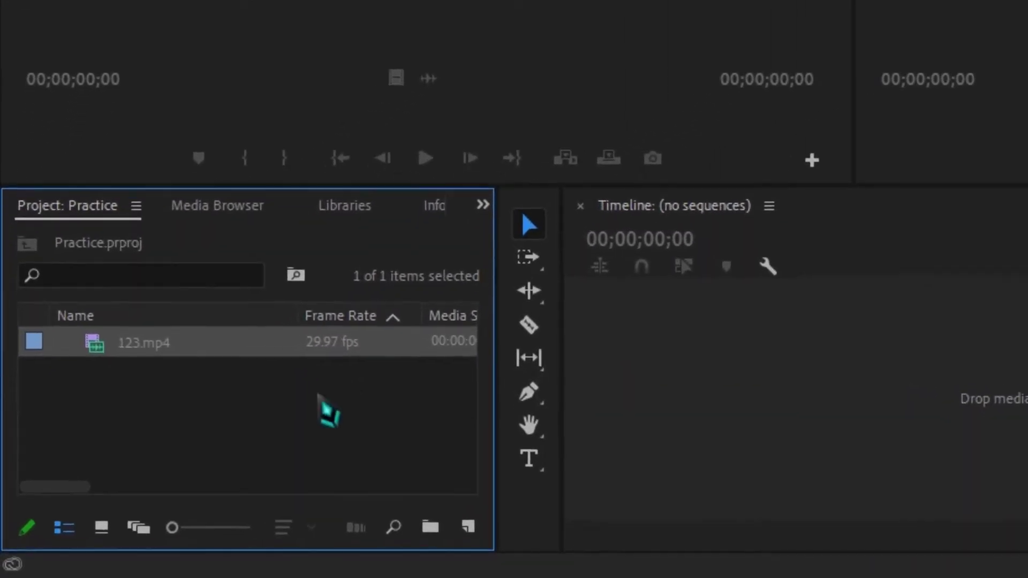
Build a sequence named 123 by dragging 123.mp4 onto the empty Timeline
right_click(254, 322)
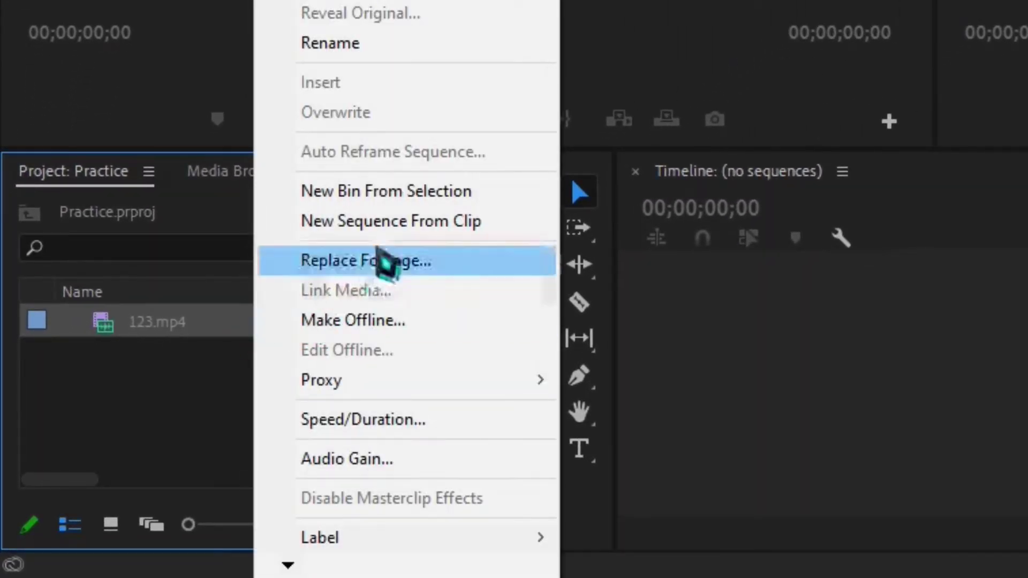
left_click(391, 221)
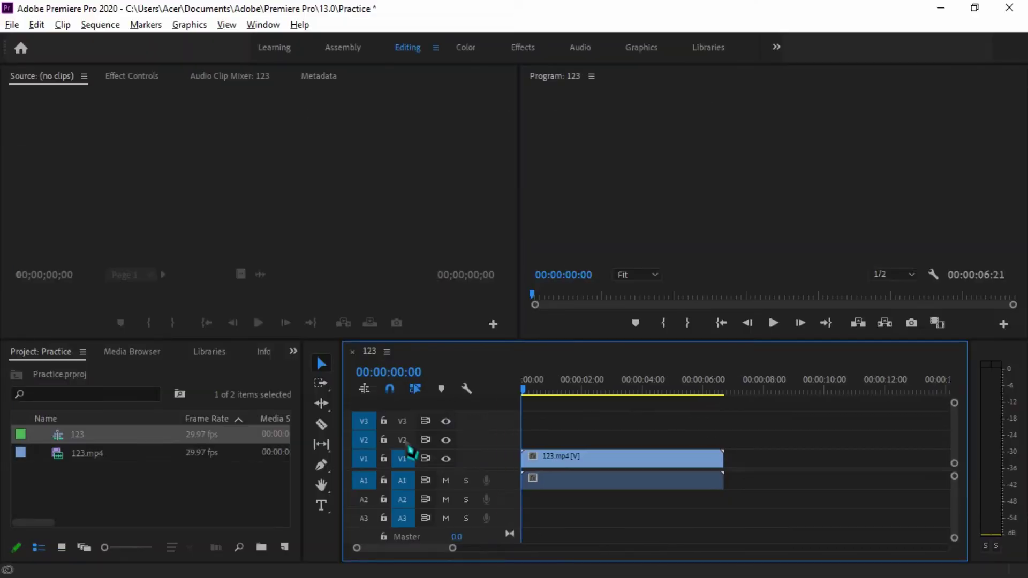
key("ctrl+z")
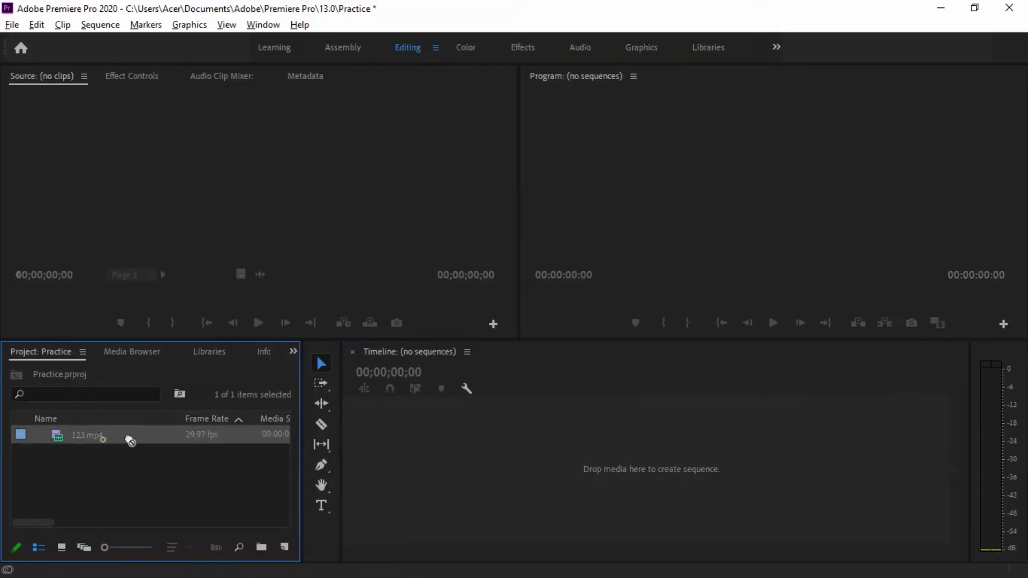
left_click_drag(479, 463, 482, 468)
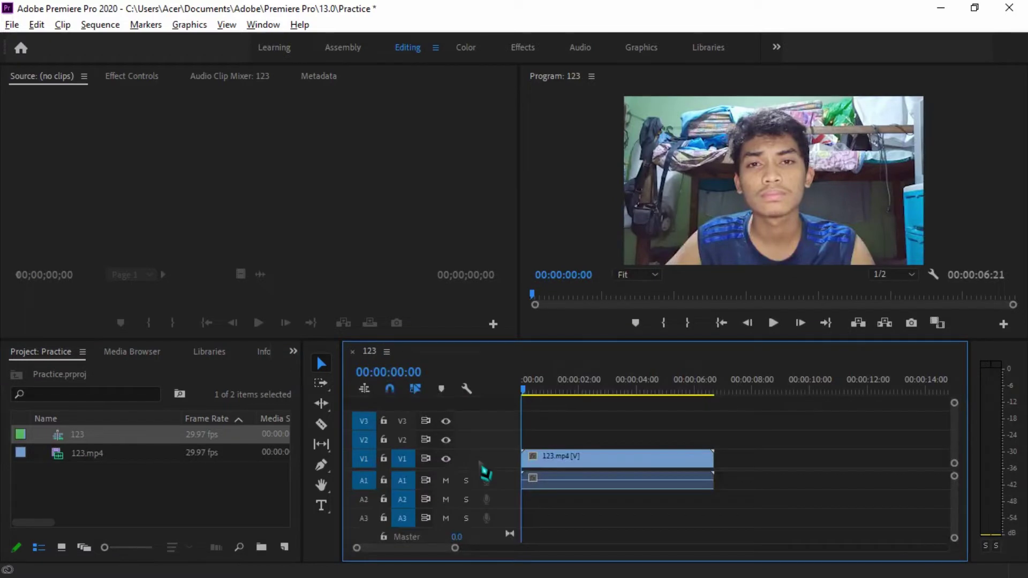
Move the playhead to 00:00:01:18, view the clip's Motion and Opacity properties, then deselect everything
left_click_drag(585, 384, 569, 410)
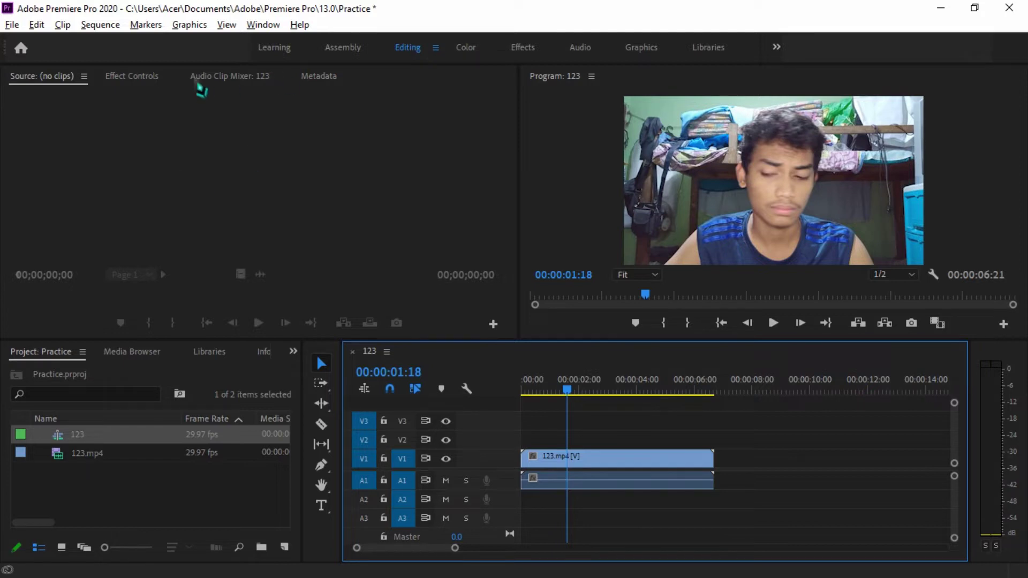
left_click(132, 81)
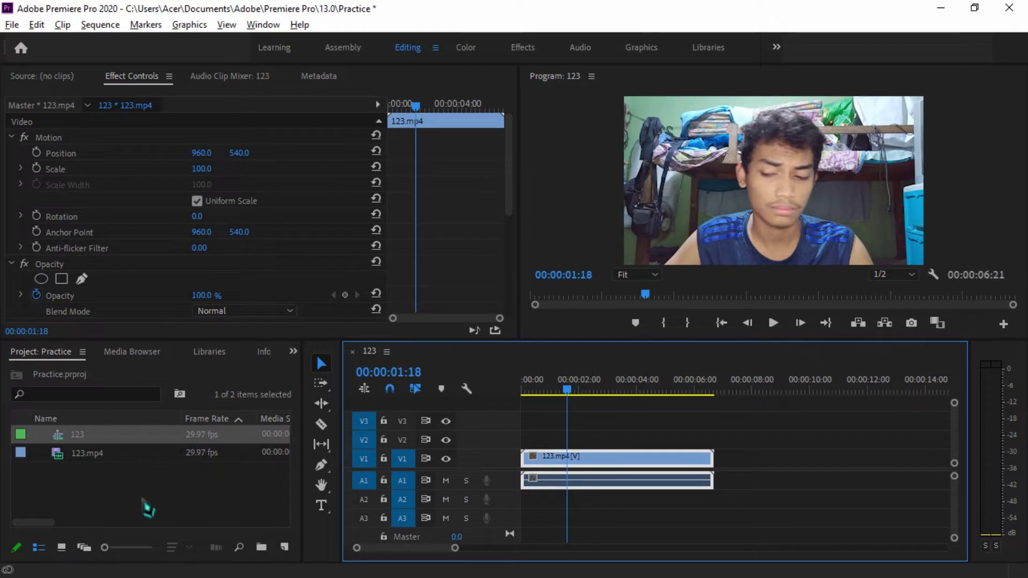
left_click(138, 471)
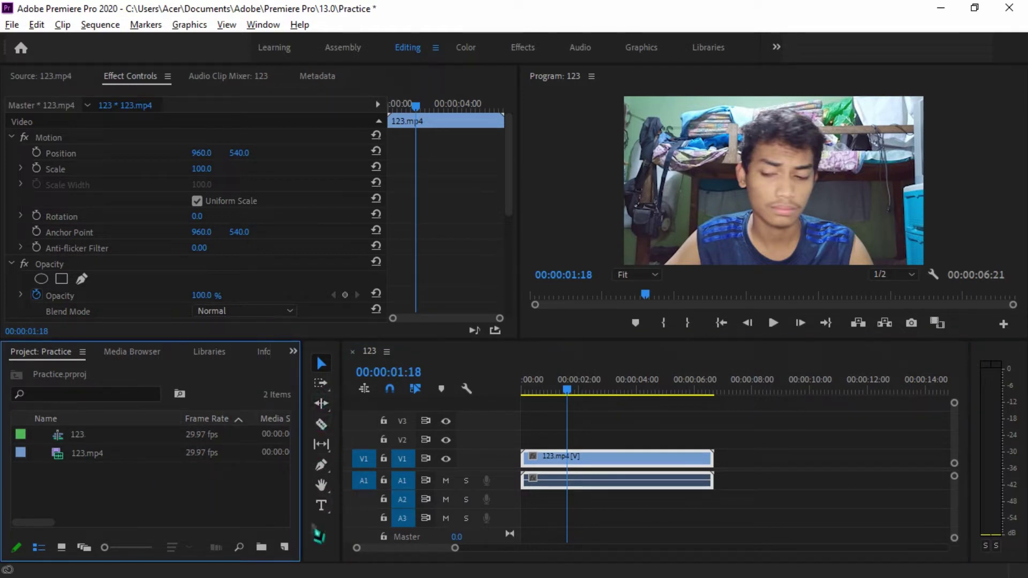
left_click(814, 440)
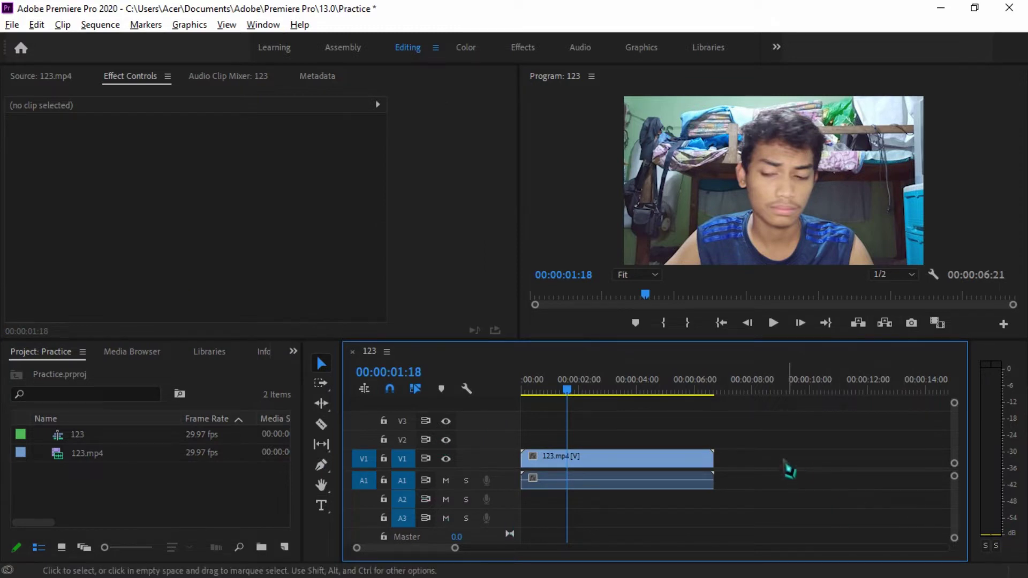
Play and scrub the sequence, razor-split the clip, delete the right piece, then undo
key("space")
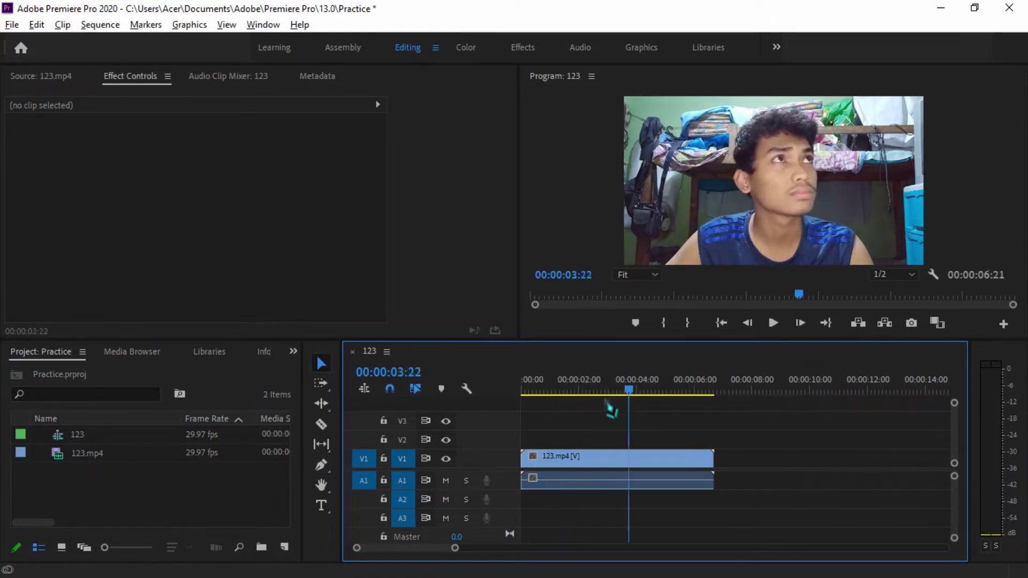
left_click_drag(634, 399, 625, 401)
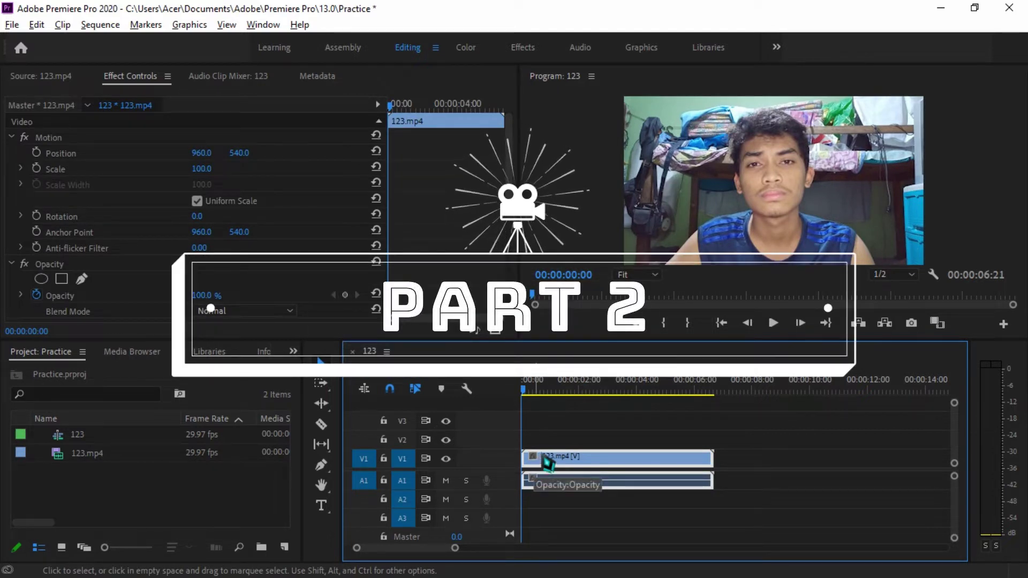
left_click_drag(522, 389, 557, 396)
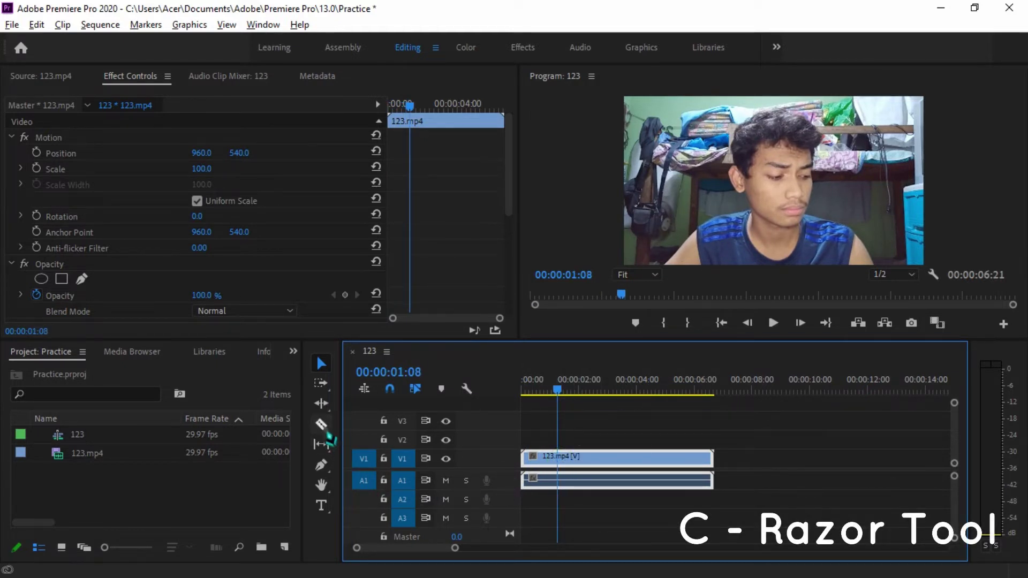
left_click(323, 428)
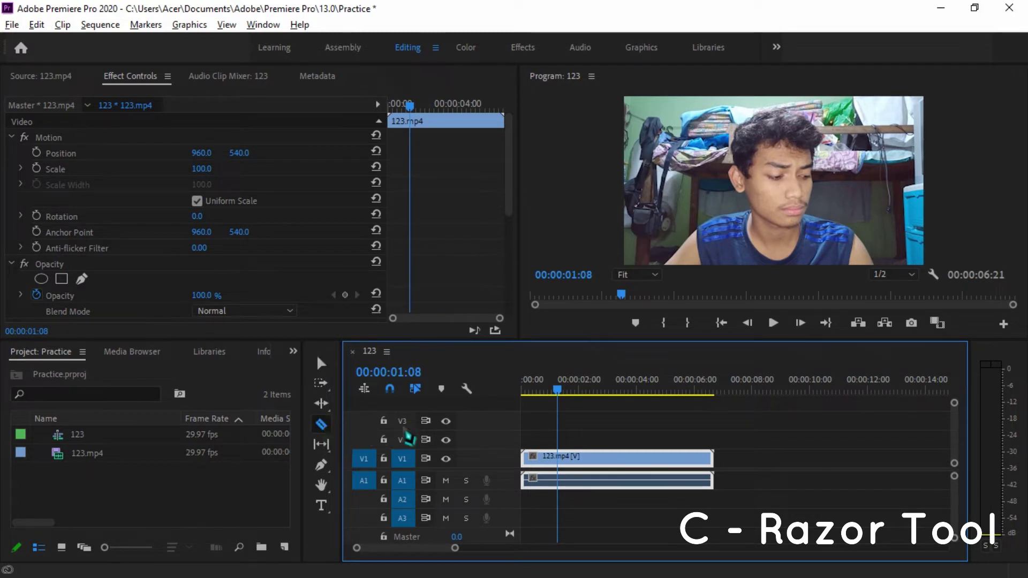
left_click(562, 459)
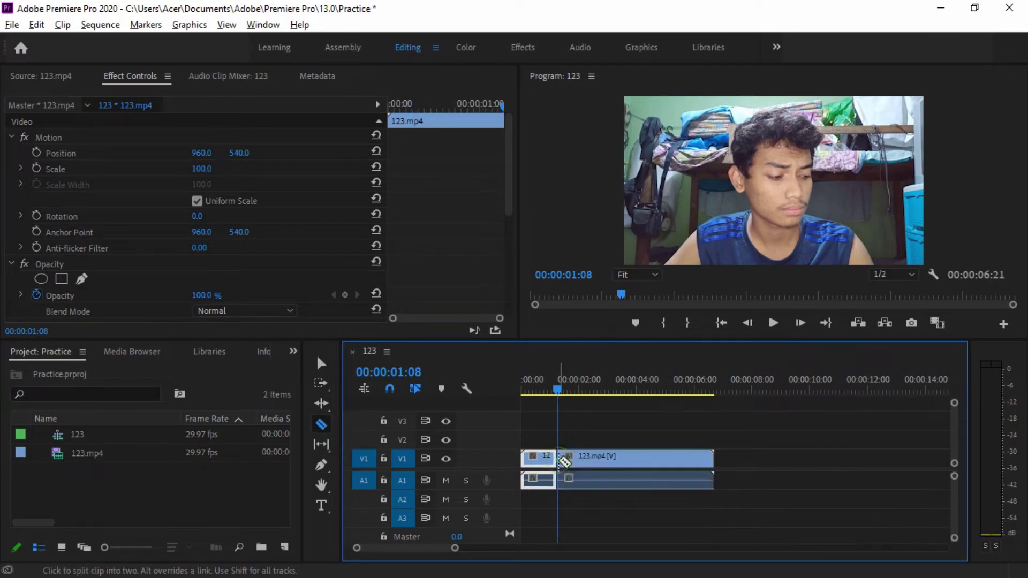
key("v")
left_click(569, 460)
key("Delete")
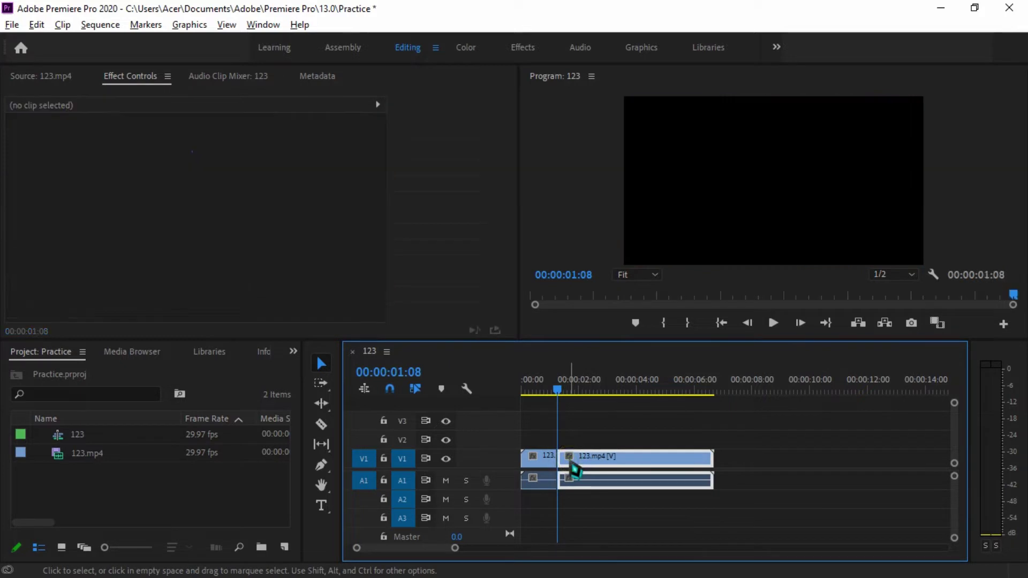
key("ctrl+z")
key("ctrl+z")
Trim the clip's end to the playhead and undo, then undo the sequence's creation
left_click(567, 475)
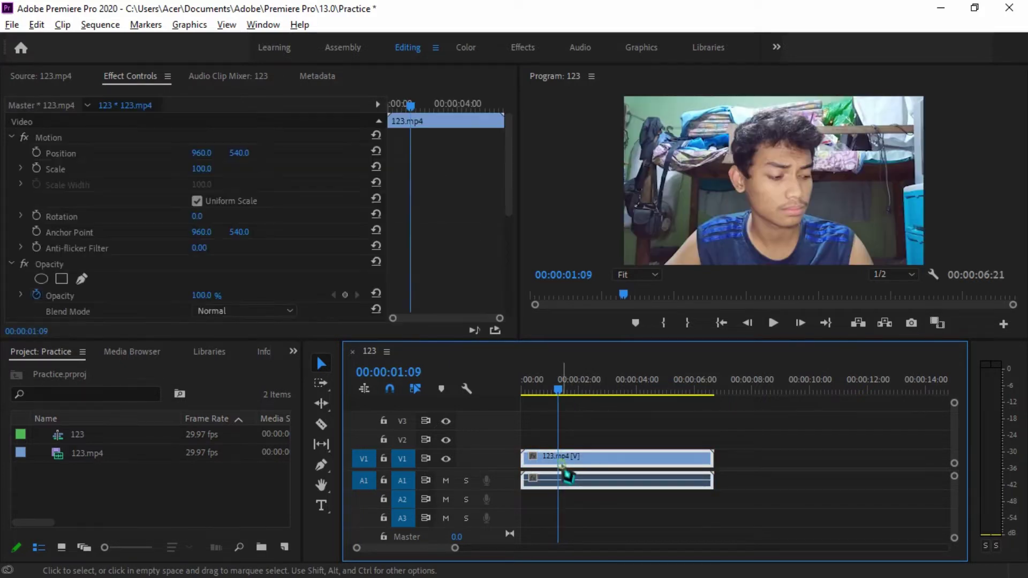
left_click_drag(672, 462, 557, 463)
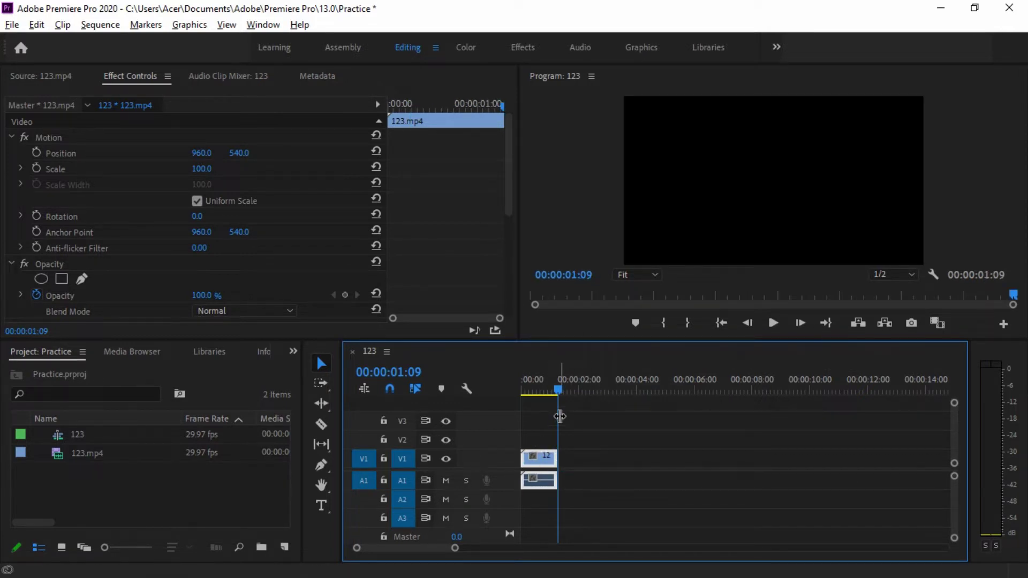
key("ctrl+z")
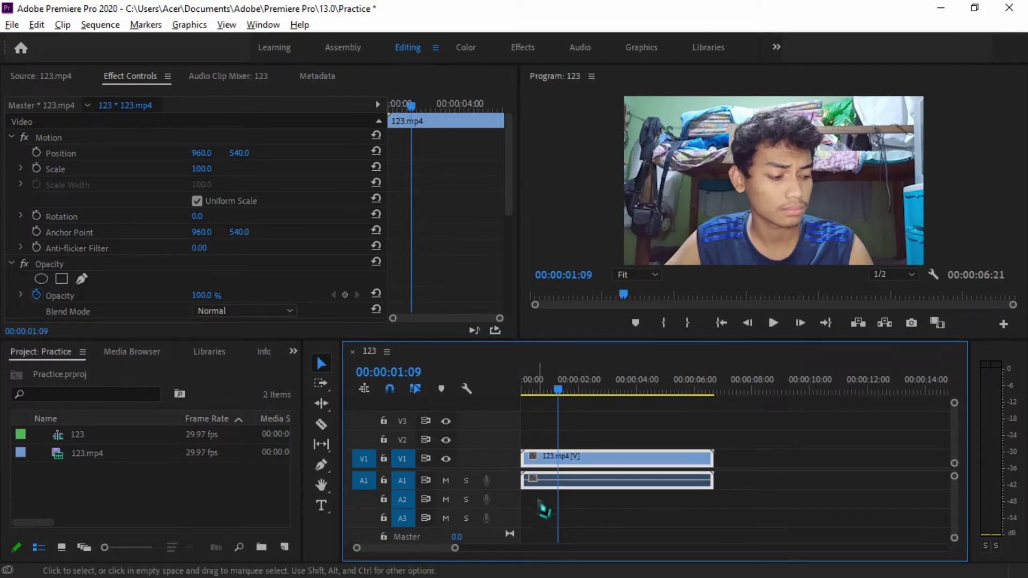
key("ctrl+z")
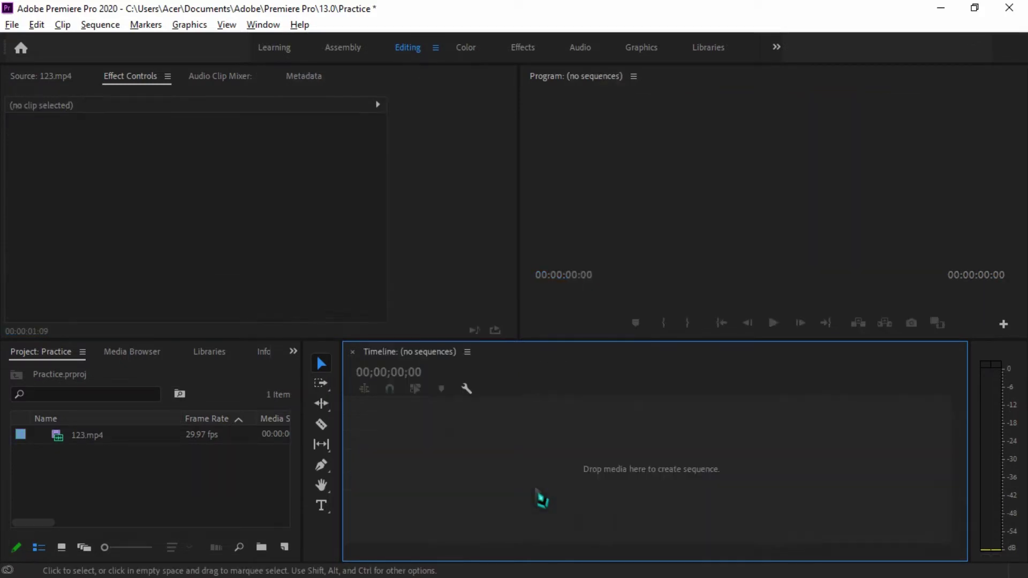
Load 123.mp4 in the Source monitor and mark In at 00:00:01:10 and Out at 00:00:04:08
left_click(129, 522)
left_click(128, 434)
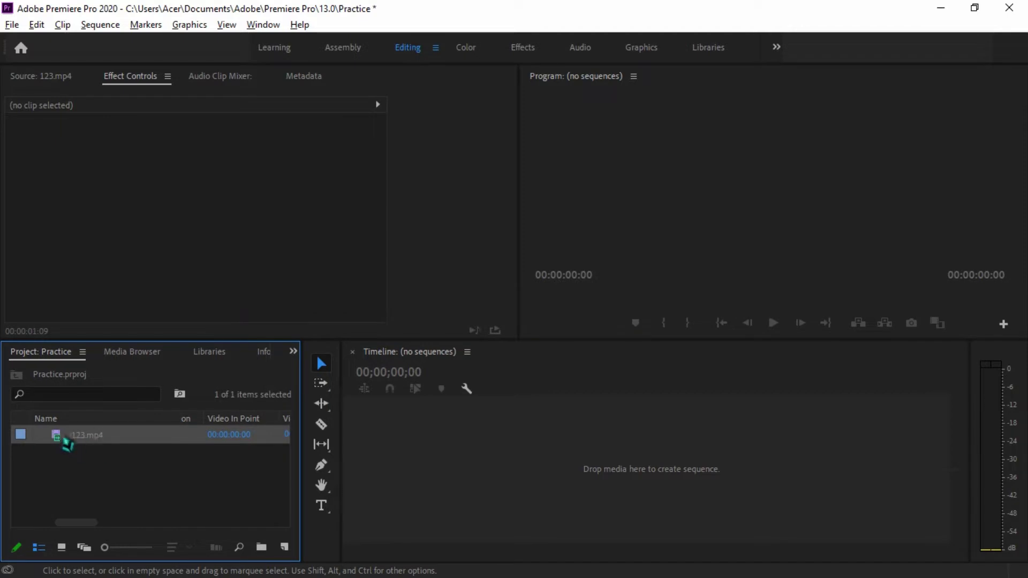
double_click(58, 436)
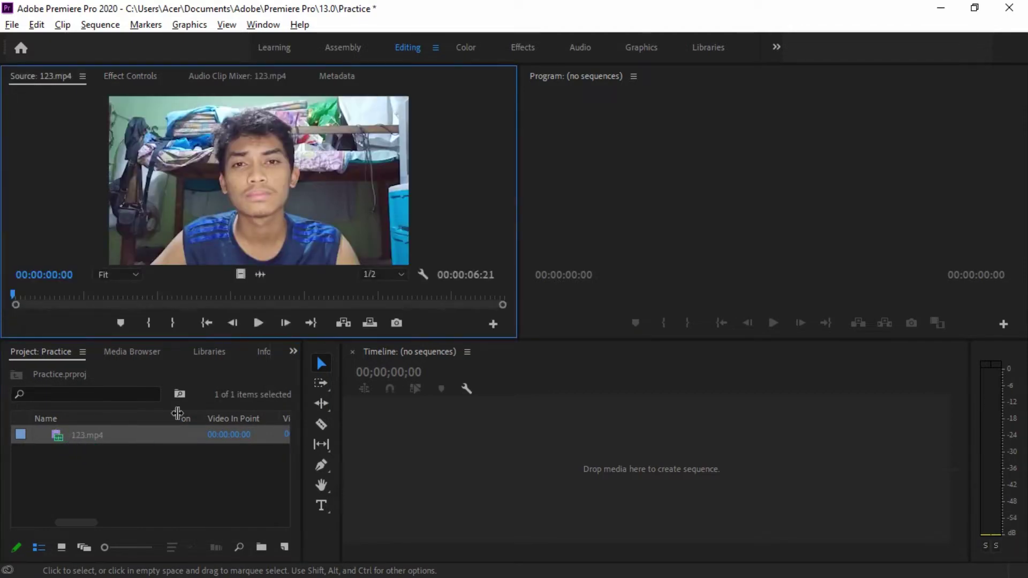
left_click_drag(23, 308, 115, 321)
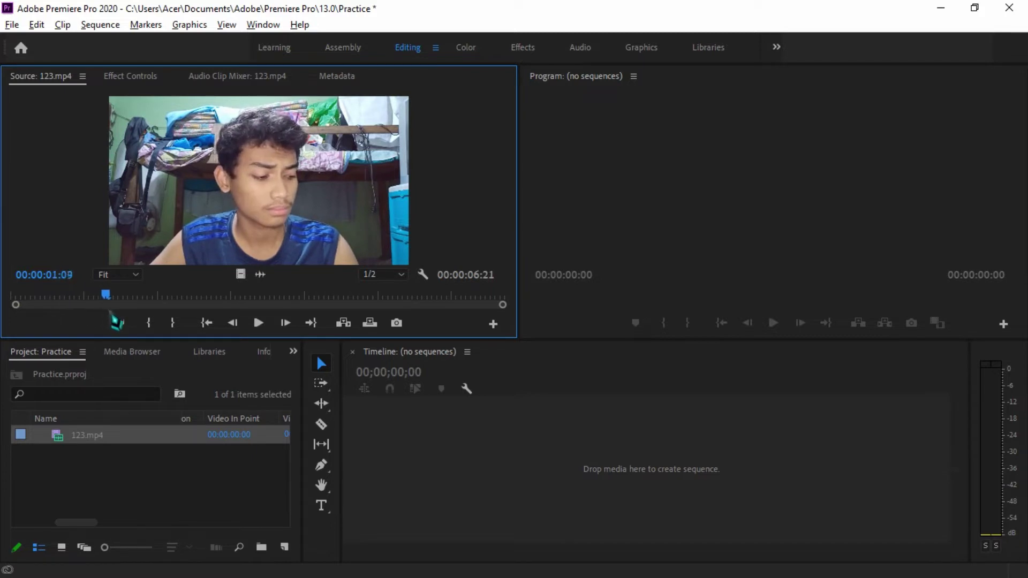
left_click(150, 335)
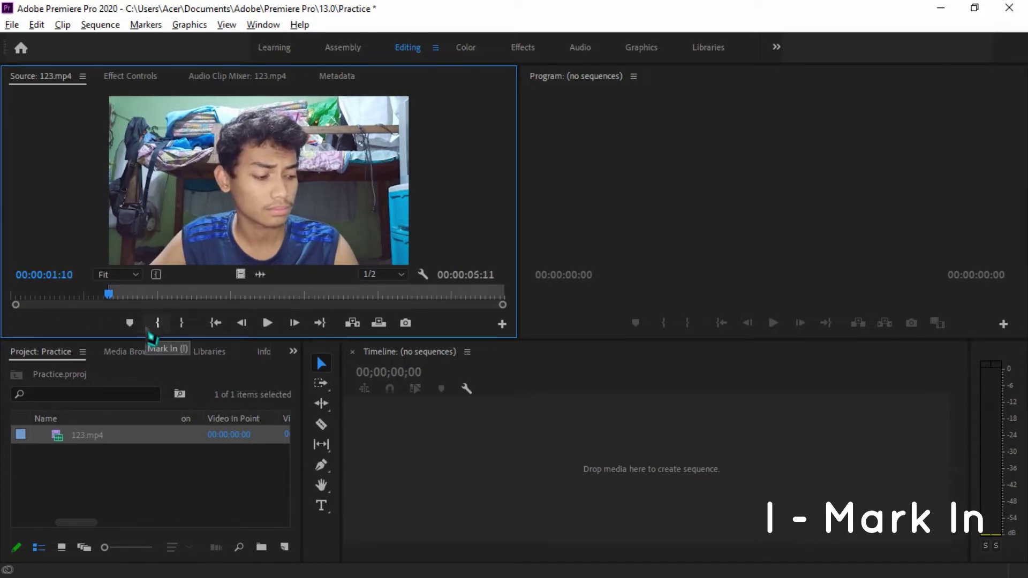
mouse_move(110, 299)
left_mouse_down()
mouse_move(223, 321)
mouse_move(323, 316)
left_mouse_up()
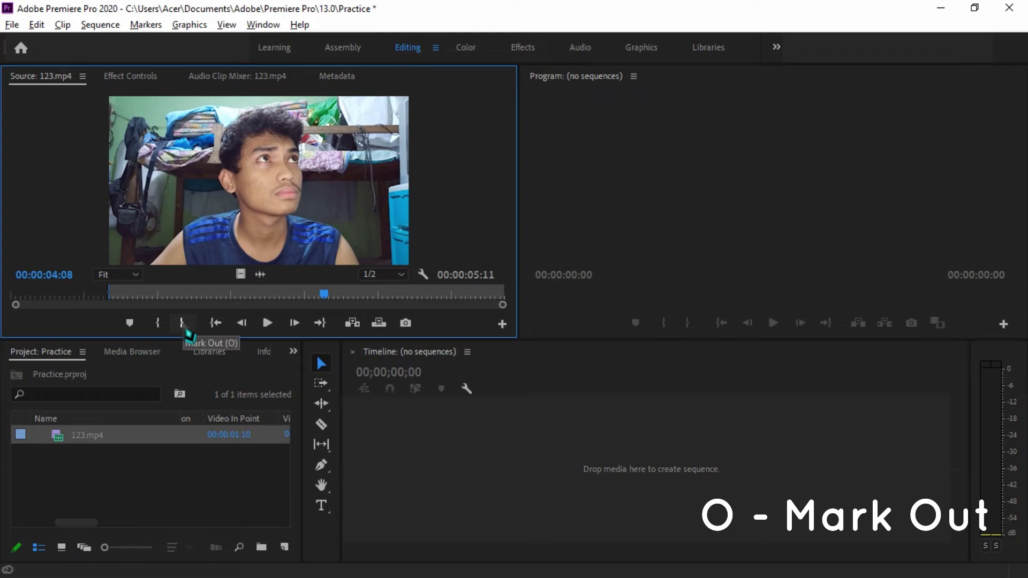
key("o")
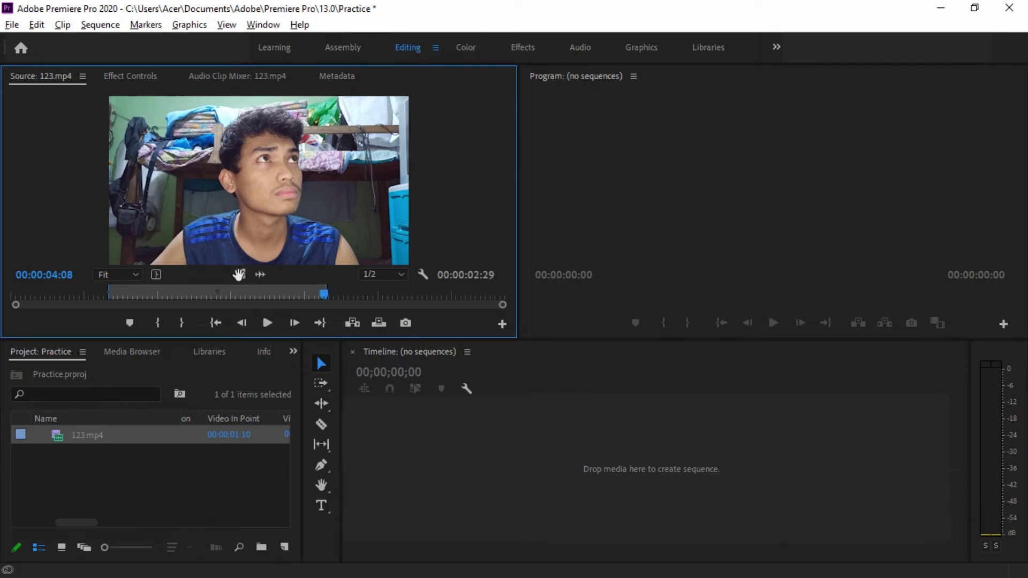
Drag only the trimmed video onto the empty timeline to create a sequence, then select the clip
left_click_drag(241, 277, 264, 307)
left_click_drag(402, 440, 417, 470)
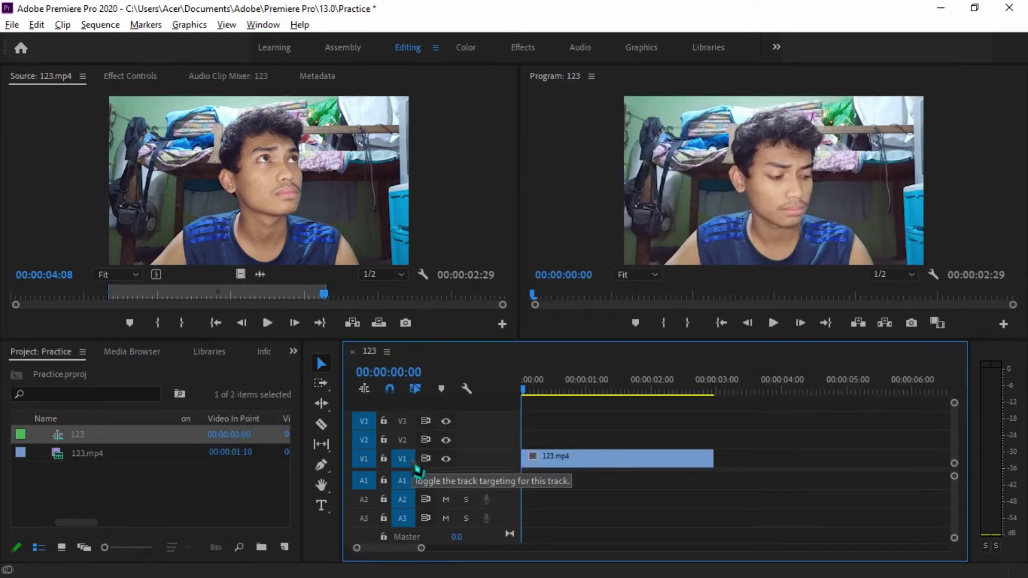
left_click(594, 456)
Razor the clip at 00:00:01:03 and 00:00:02:01, delete the middle piece and close the gap
left_click_drag(526, 392, 656, 400)
key("c")
left_click(570, 459)
key("v")
key("c")
left_click(654, 456)
key("v")
left_click(633, 463)
key("Delete")
left_click_drag(683, 461, 608, 468)
Play the edited sequence from the start twice, then select its first clip
key("Home")
key("space")
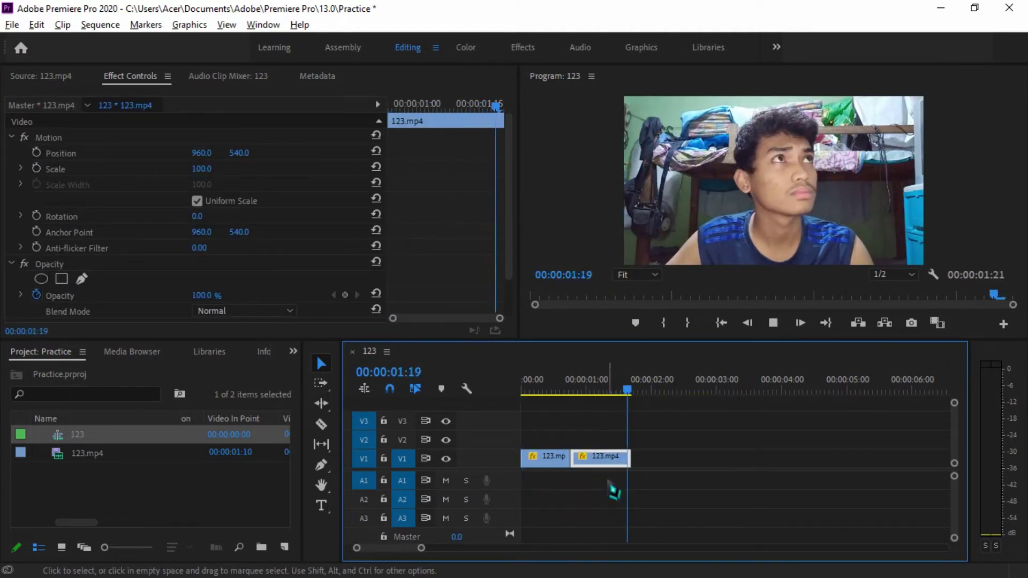
key("space")
key("Home")
left_click(562, 457)
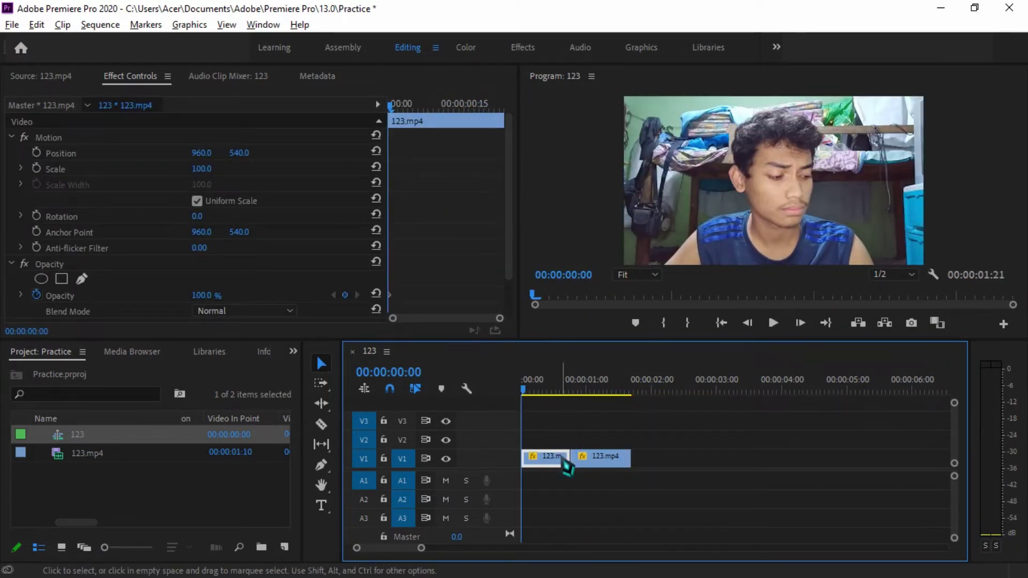
left_click(295, 349)
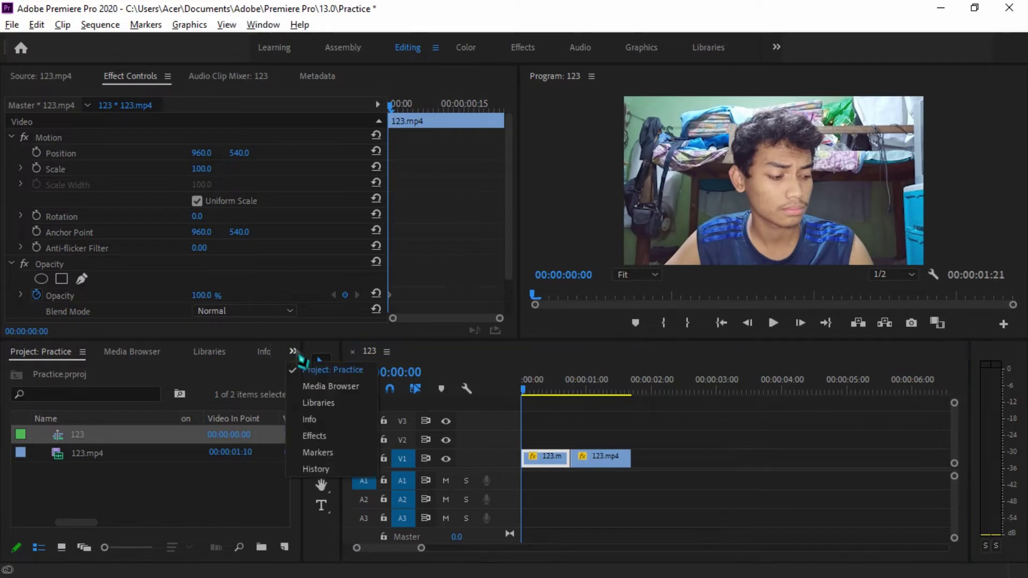
Drag Additive Dissolve from Video Transitions > Dissolve onto the edit point and preview it
left_click(319, 437)
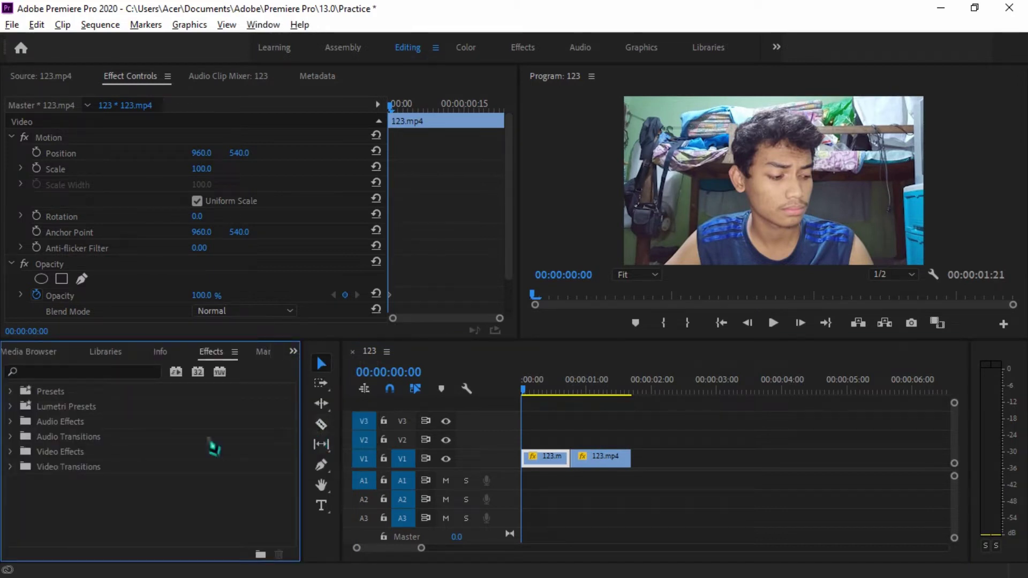
left_click(12, 466)
left_click(19, 496)
left_click_drag(83, 511, 578, 471)
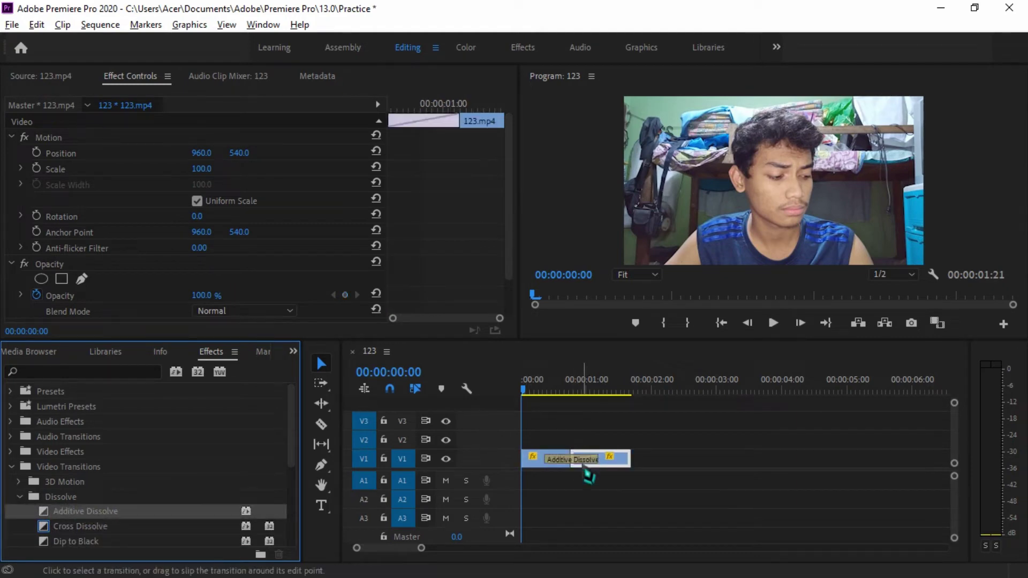
key("space")
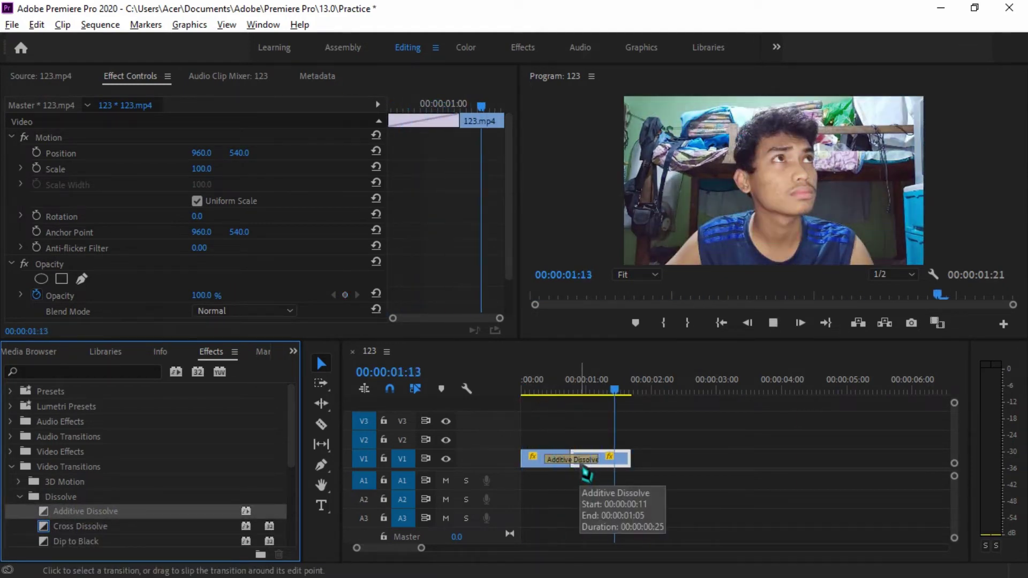
key("space")
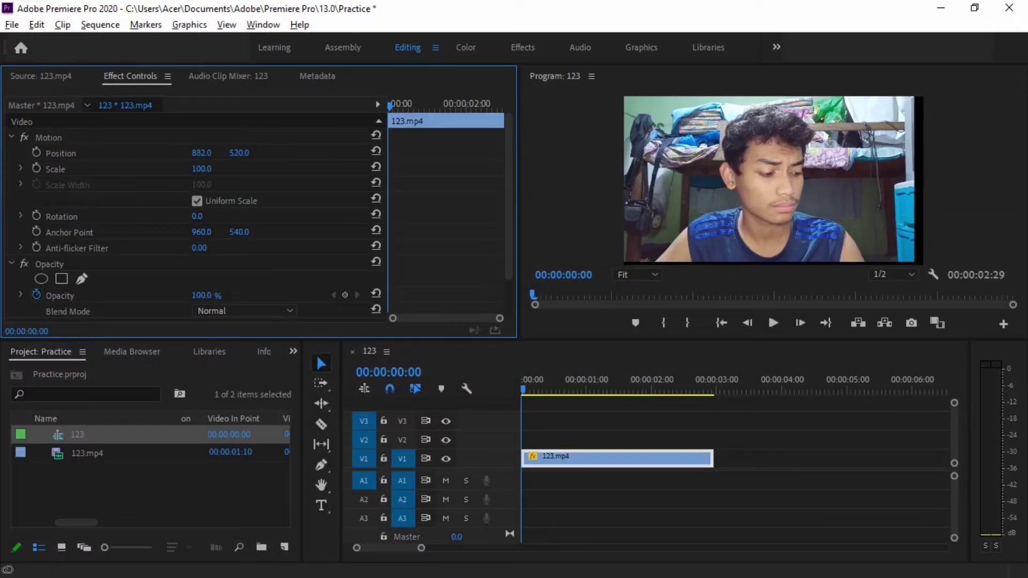
Experiment with the clip's Position, Scale and Rotation in Effect Controls, undoing the changes
left_click_drag(414, 195, 373, 195)
mouse_move(201, 169)
left_mouse_down()
mouse_move(273, 169)
mouse_move(211, 169)
left_mouse_up()
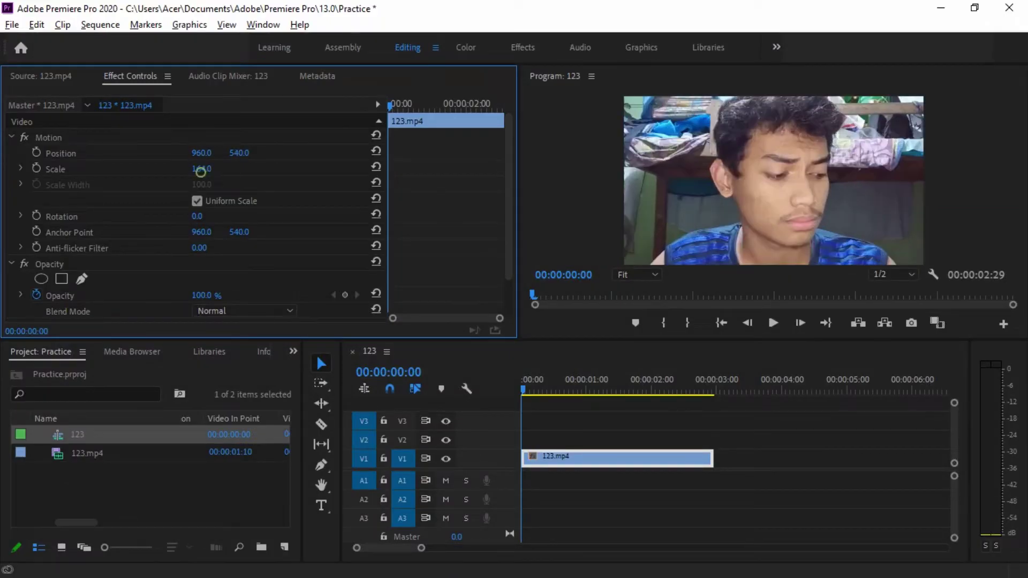
key("ctrl+z")
mouse_move(198, 216)
left_mouse_down()
mouse_move(217, 216)
mouse_move(206, 218)
left_mouse_up()
key("ctrl+z")
Set the webcam clip's Scale to 45 and Position to 456.0, 257.0
scroll(206, 238, "down", 1)
mouse_move(206, 280)
left_mouse_down()
mouse_move(172, 280)
mouse_move(204, 279)
left_mouse_up()
scroll(219, 252, "down", 1)
scroll(216, 249, "down", 1)
scroll(277, 262, "up", 1)
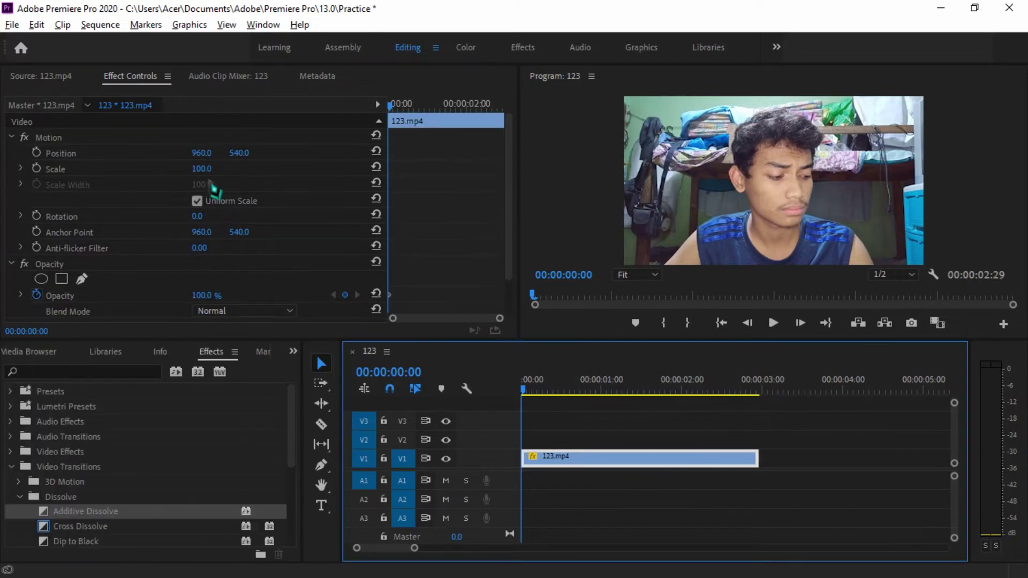
left_click_drag(202, 170, 170, 169)
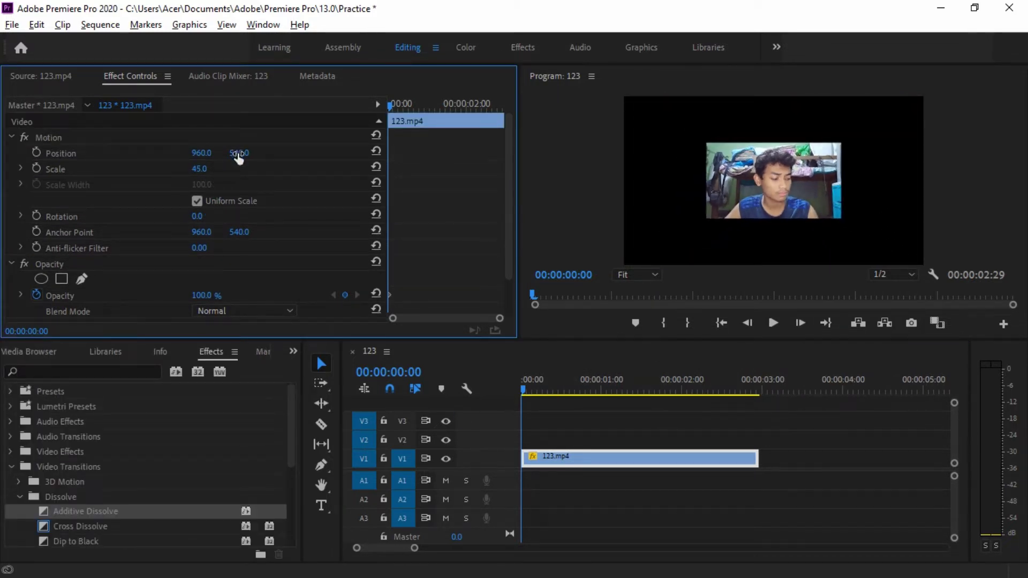
left_click_drag(239, 153, 87, 153)
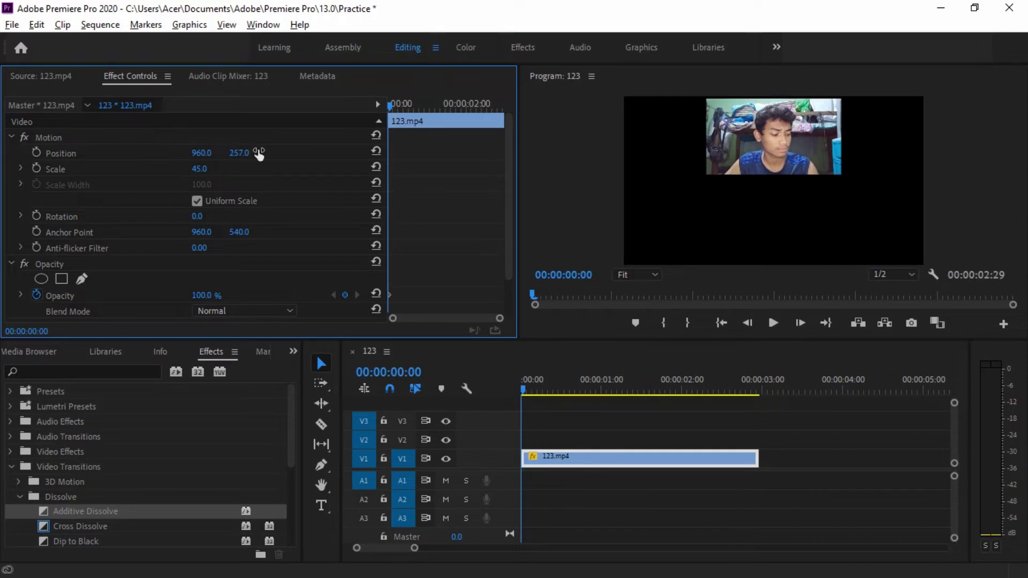
left_click_drag(201, 152, 371, 150)
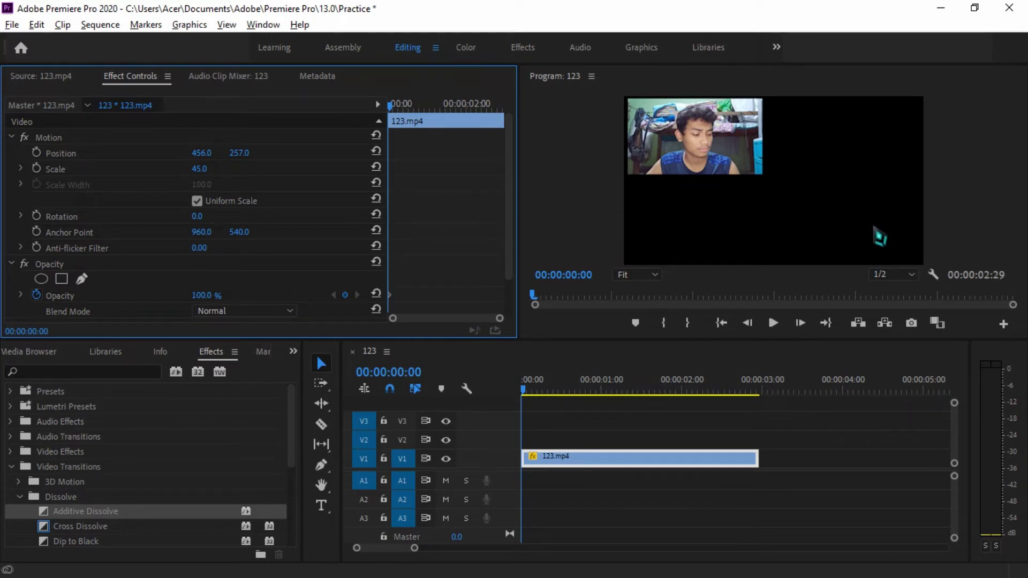
left_click(529, 395)
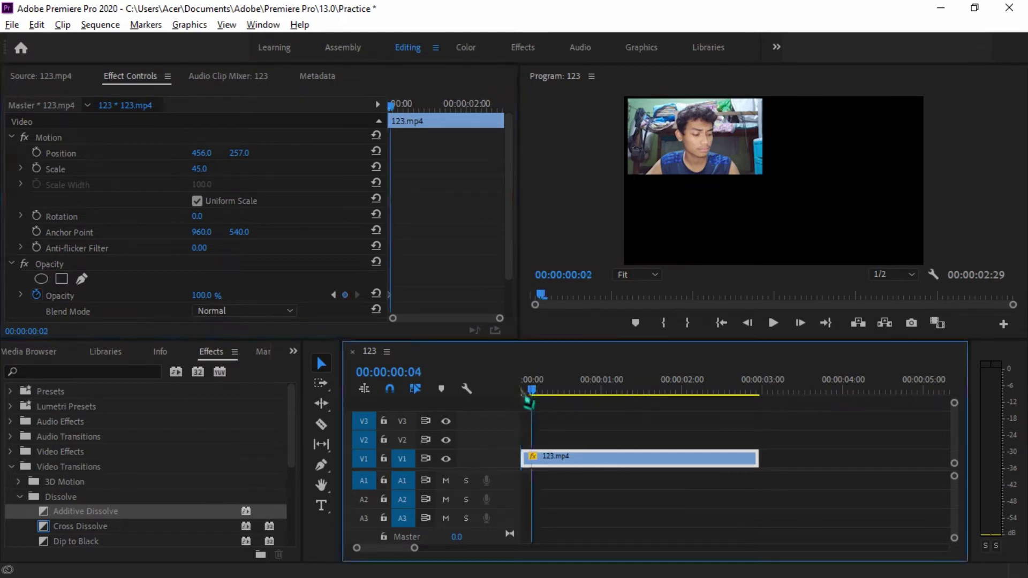
Keyframe Position at 456.0, 257.0 at the start and 1417.0, 808.0 at 00:00:02:27, then play
left_click(36, 153)
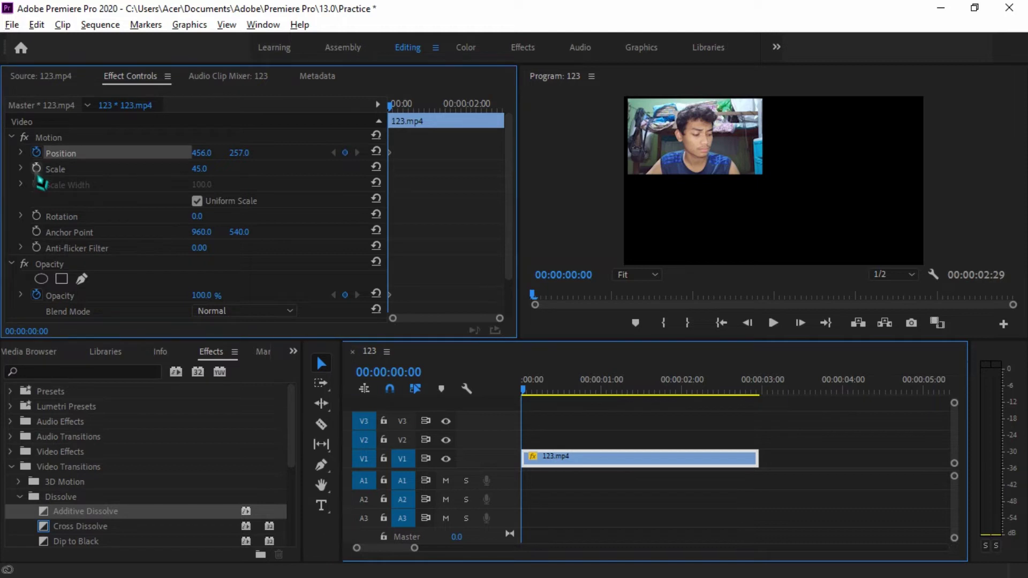
left_click_drag(545, 396, 757, 404)
left_click_drag(202, 154, 155, 160)
left_click_drag(246, 154, 316, 355)
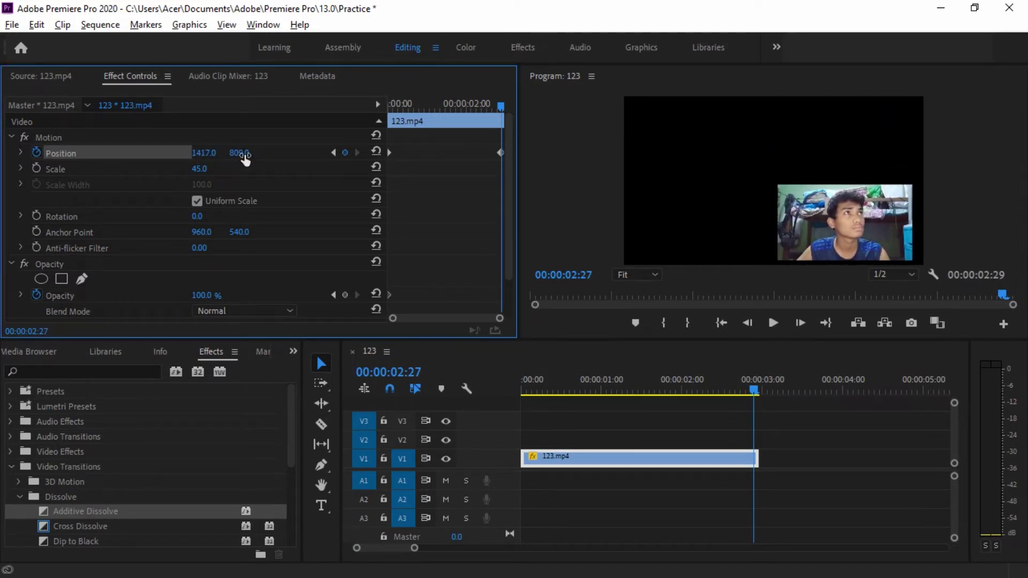
left_click_drag(553, 383, 515, 396)
key("space")
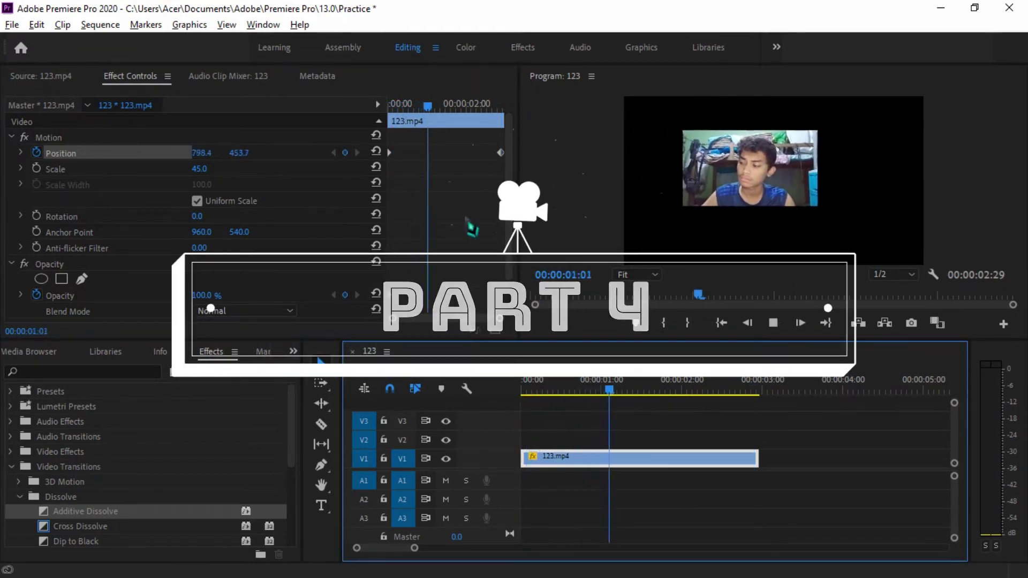
Stop playback, select the Type Tool, and click in the Program monitor to place text
key("space")
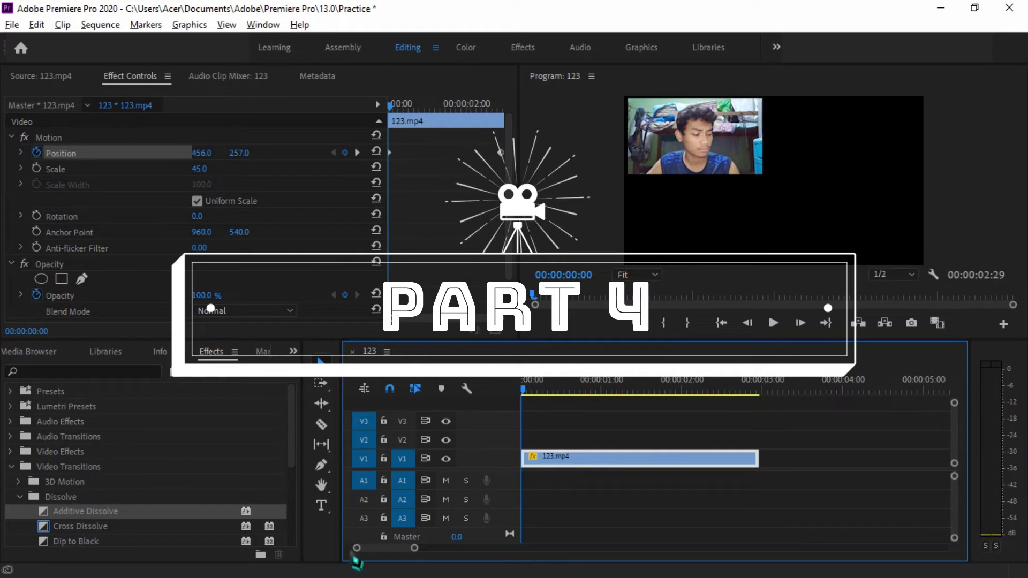
left_click(323, 507)
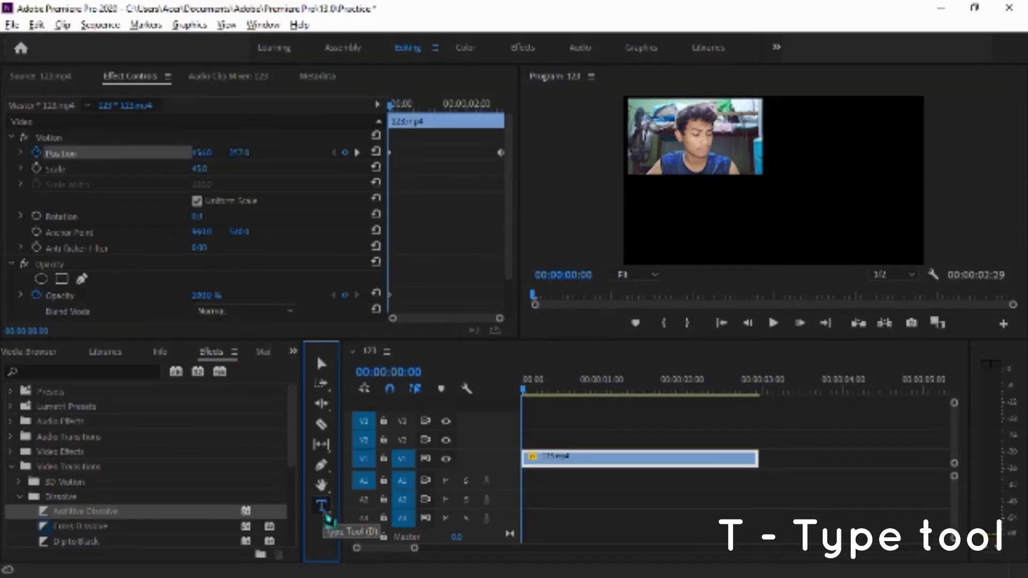
left_click(645, 149)
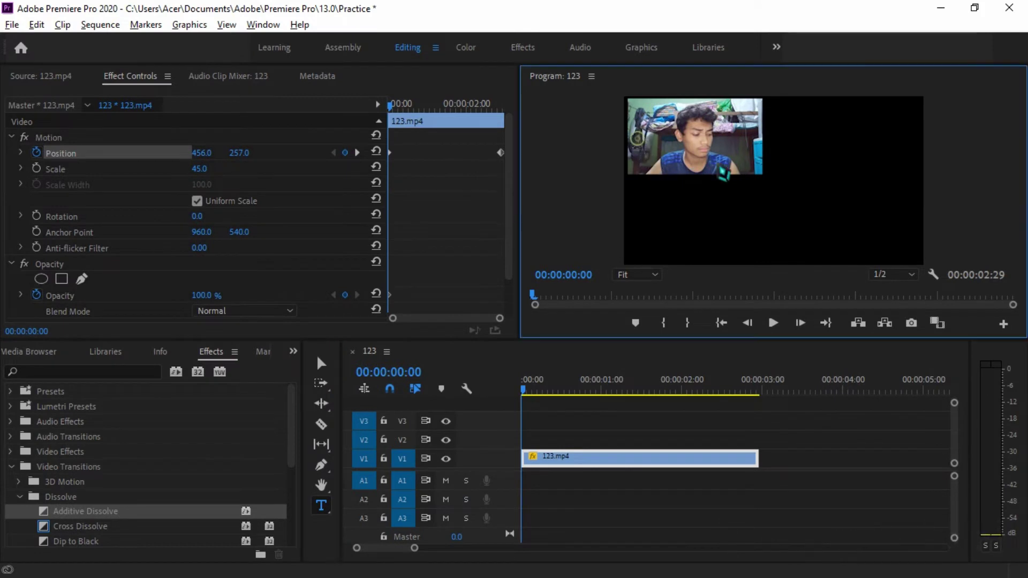
Add a text box over the frame reading STROKE on V2 and expand its Text settings
left_click_drag(637, 138, 893, 217)
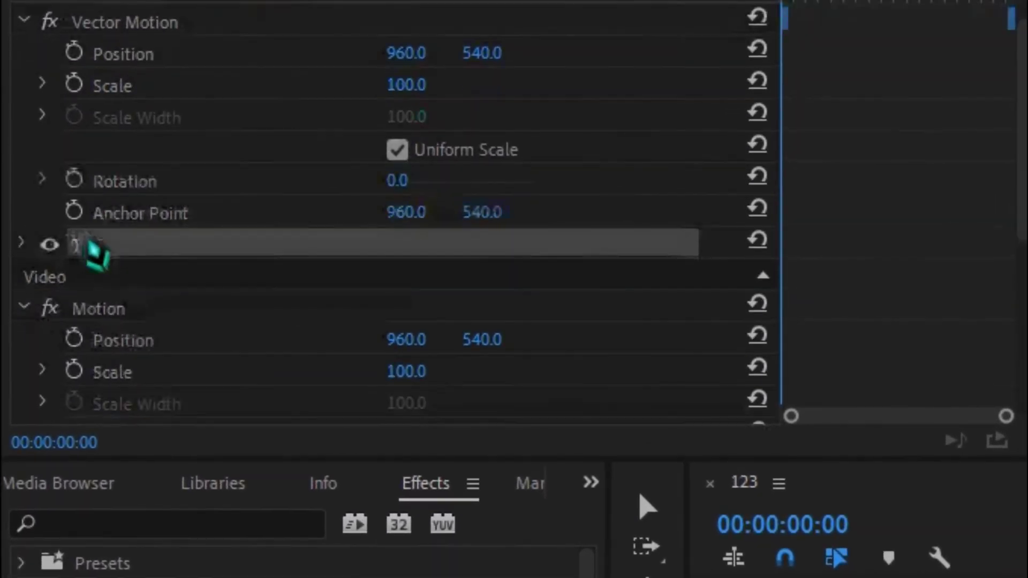
scroll(93, 230, "down", 2)
scroll(103, 281, "up", 3)
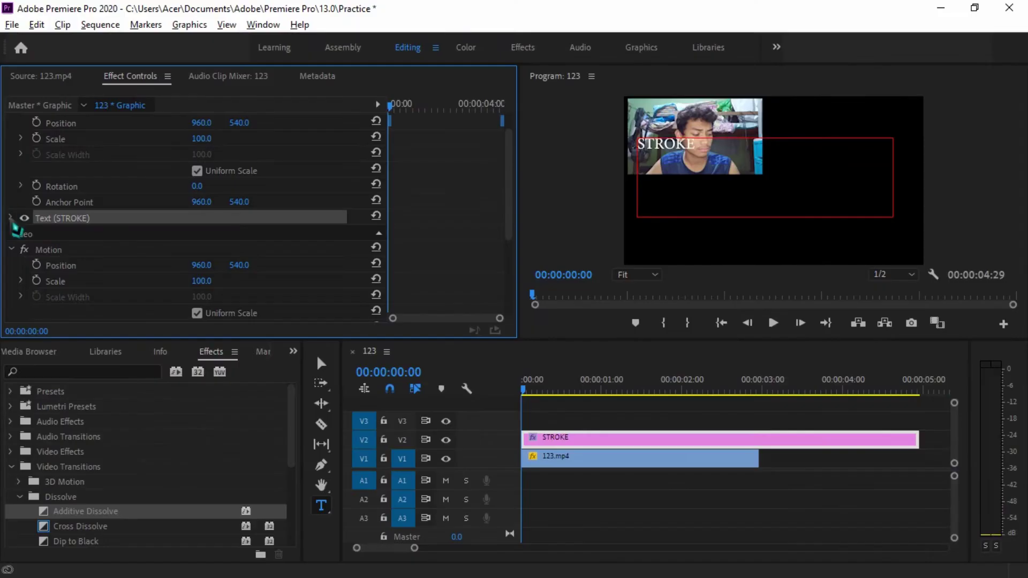
left_click(12, 218)
scroll(80, 265, "down", 2)
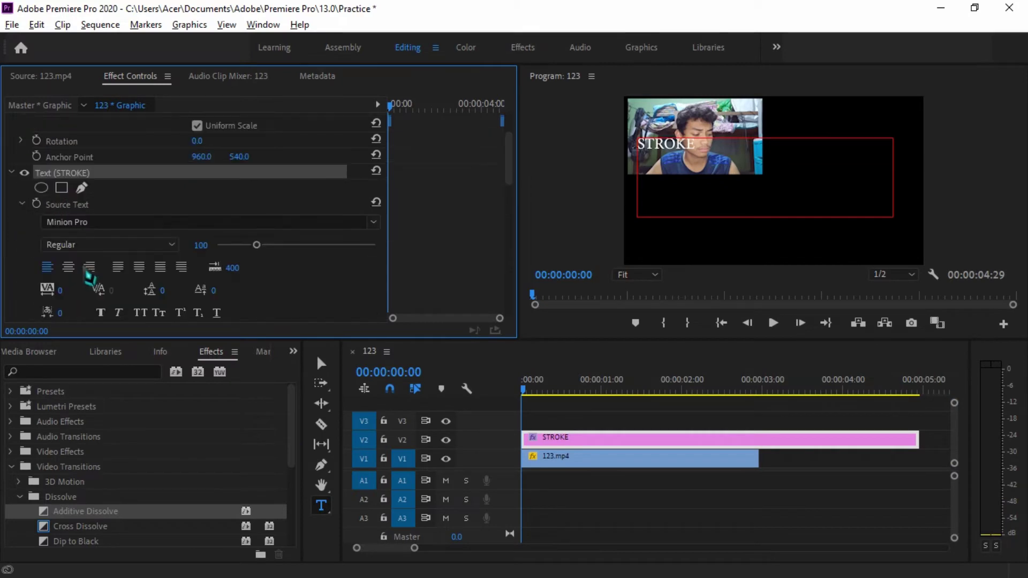
Centre-align the STROKE text and enlarge it to 379 in Minion Pro Bold Cond
left_click(68, 267)
scroll(160, 270, "down", 1)
left_click_drag(257, 230, 368, 238)
scroll(128, 255, "down", 3)
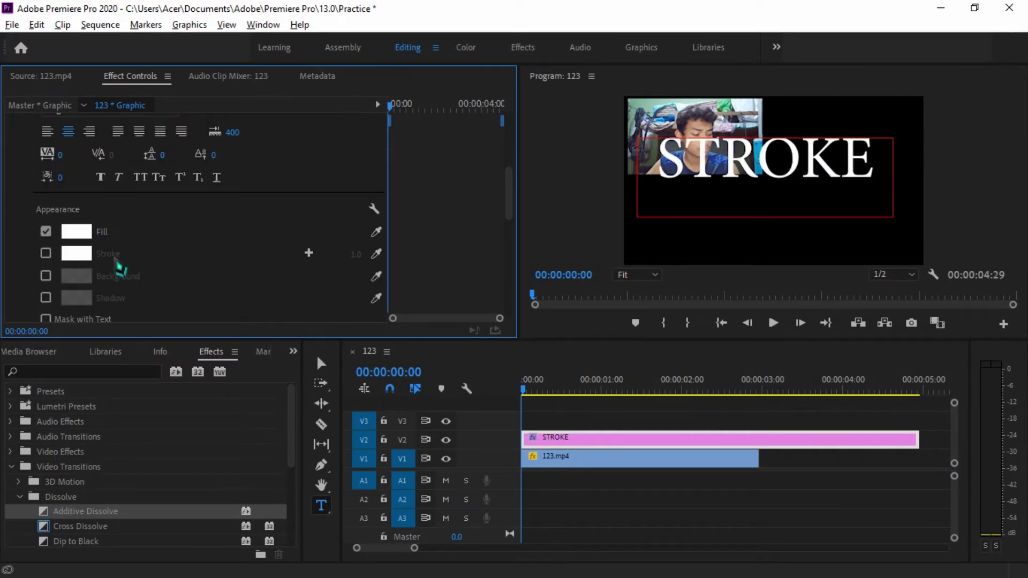
Give the STROKE title an orange fill colour
left_click(75, 231)
mouse_move(450, 332)
left_mouse_down()
mouse_move(493, 345)
mouse_move(523, 385)
left_mouse_up()
left_click_drag(541, 243, 541, 219)
mouse_move(520, 343)
left_mouse_down()
mouse_move(514, 275)
mouse_move(523, 386)
left_mouse_up()
left_click(676, 189)
Add a pure red FF0000 stroke outline to the title and play it back
left_click(45, 254)
left_click(76, 254)
mouse_move(367, 324)
left_mouse_down()
mouse_move(362, 255)
mouse_move(512, 305)
mouse_move(524, 389)
left_mouse_up()
left_click(664, 190)
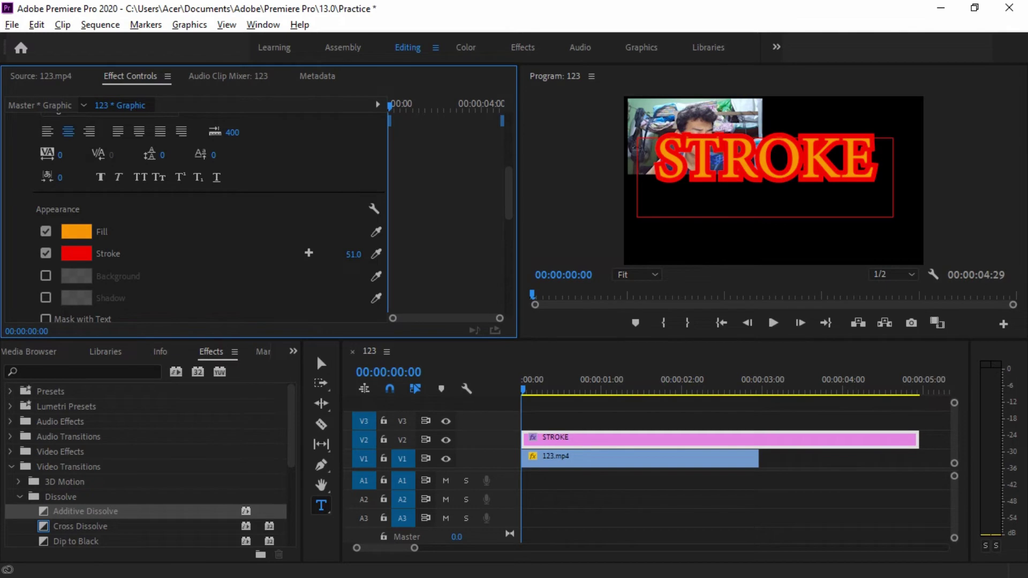
key("space")
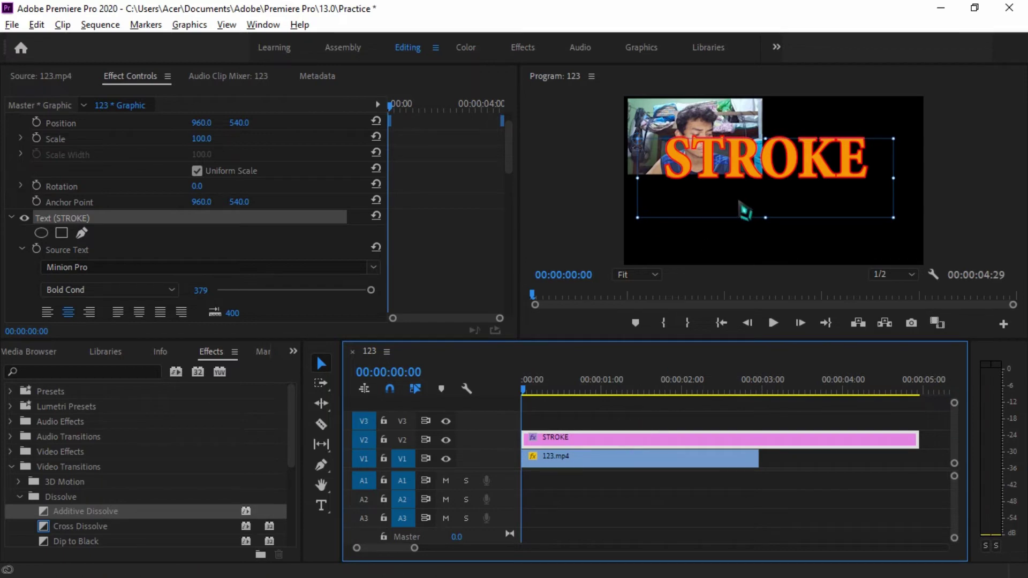
scroll(214, 259, "down", 6)
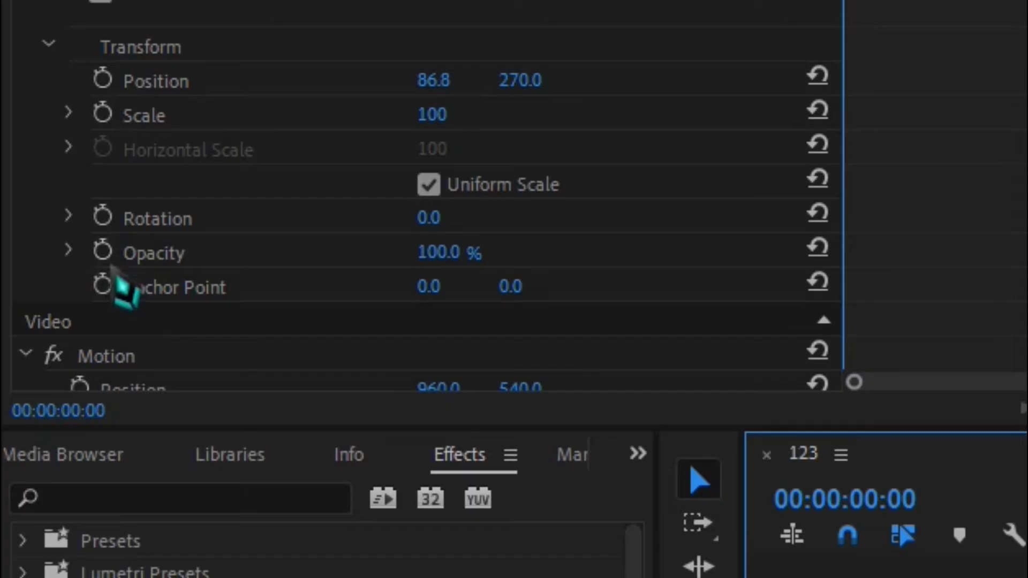
Keyframe the title's opacity from 0% at the start to 100% later
left_click(102, 251)
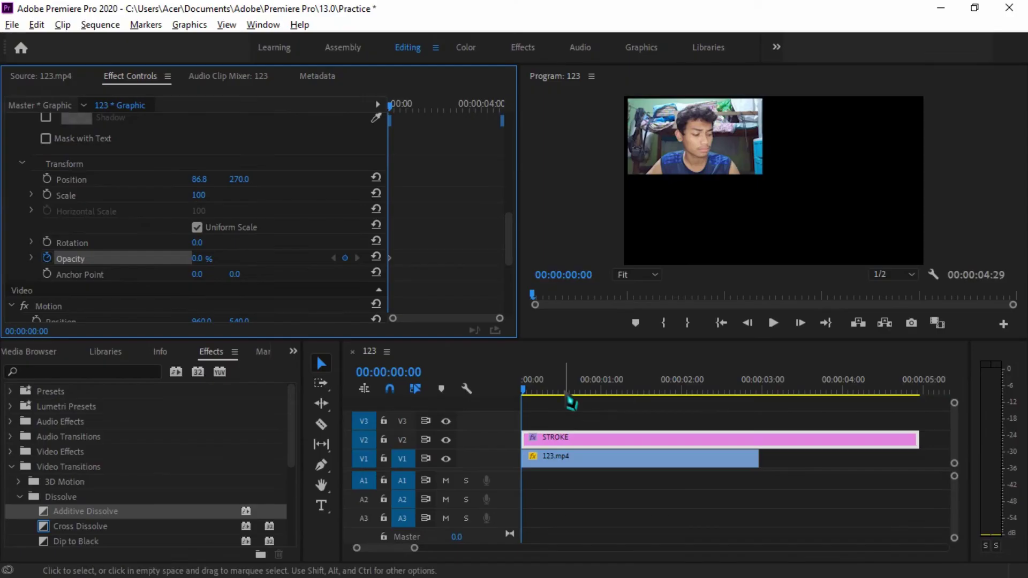
left_click_drag(565, 393, 659, 417)
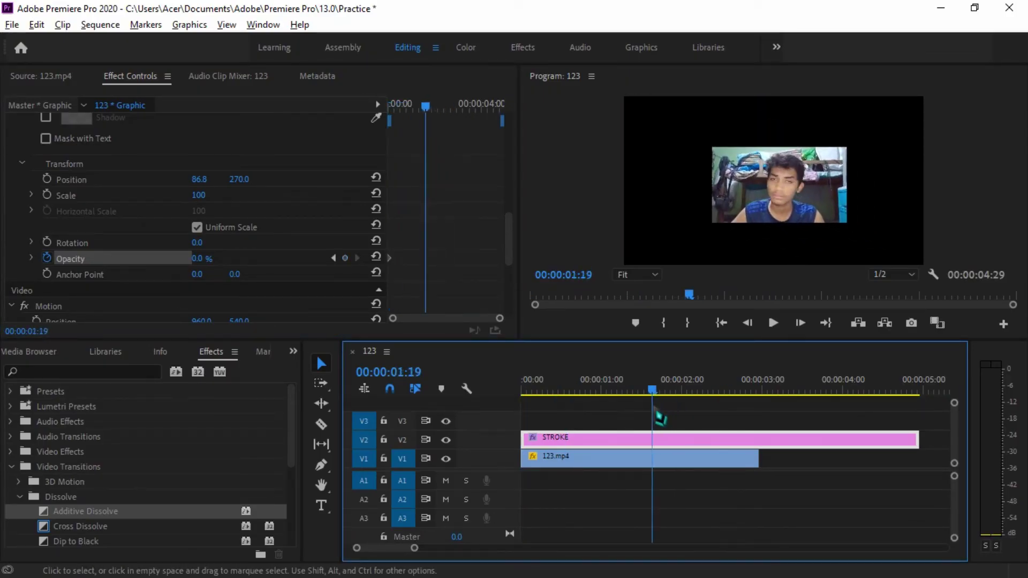
left_click_drag(194, 261, 248, 261)
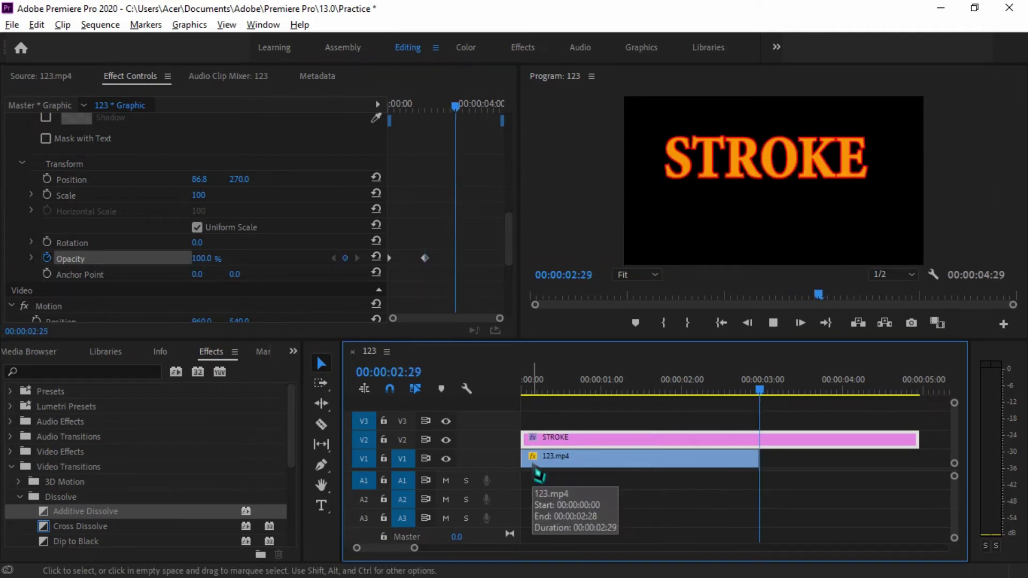
Trim the STROKE title to end at 3 seconds and preview the fade
left_click_drag(763, 460, 754, 443)
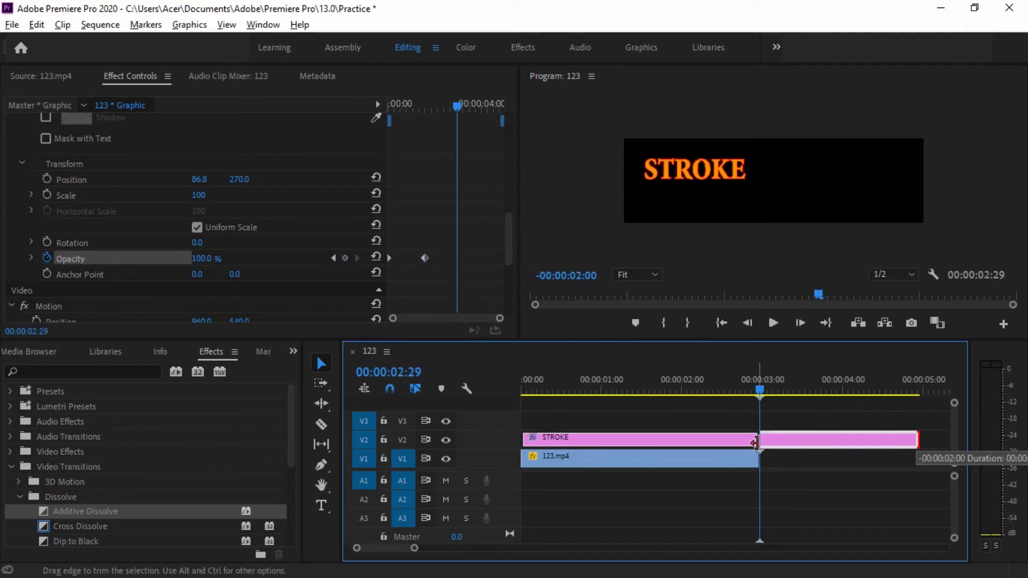
left_click_drag(777, 392, 769, 392)
key("space")
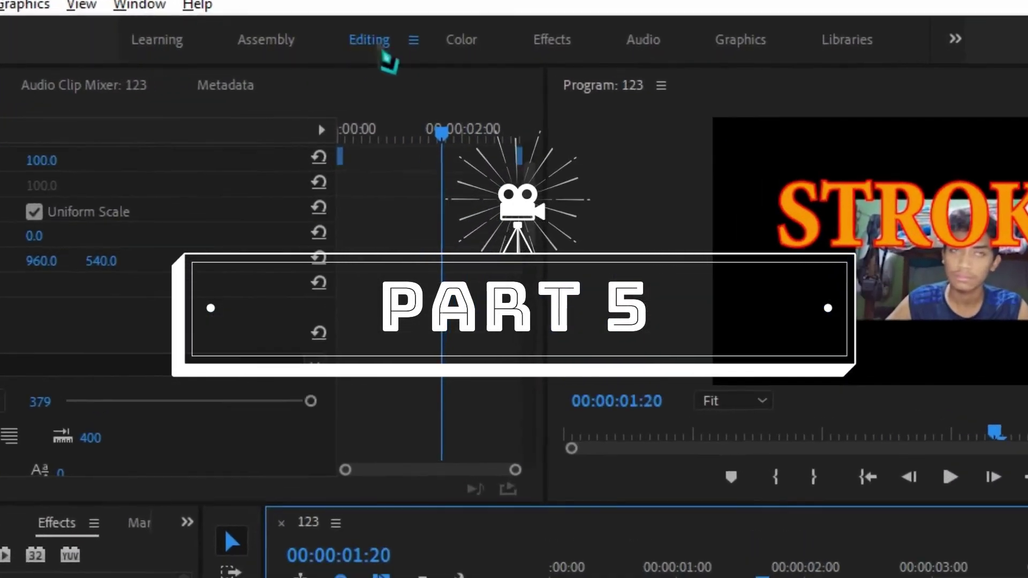
Switch to the Color workspace and try a couple of Lumetri input LUTs on the webcam clip
left_click(470, 39)
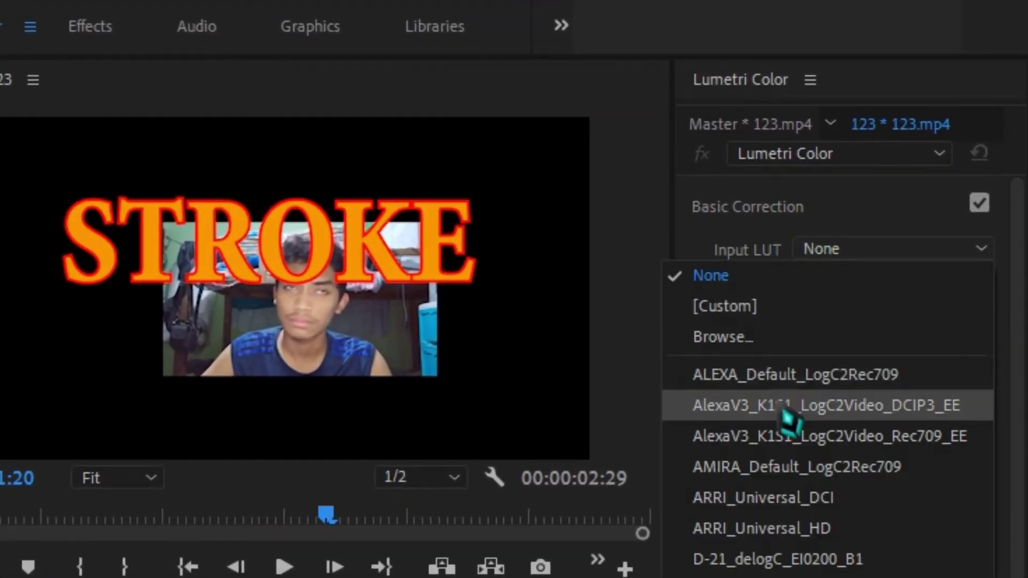
left_click(785, 408)
left_click(842, 250)
left_click(842, 255)
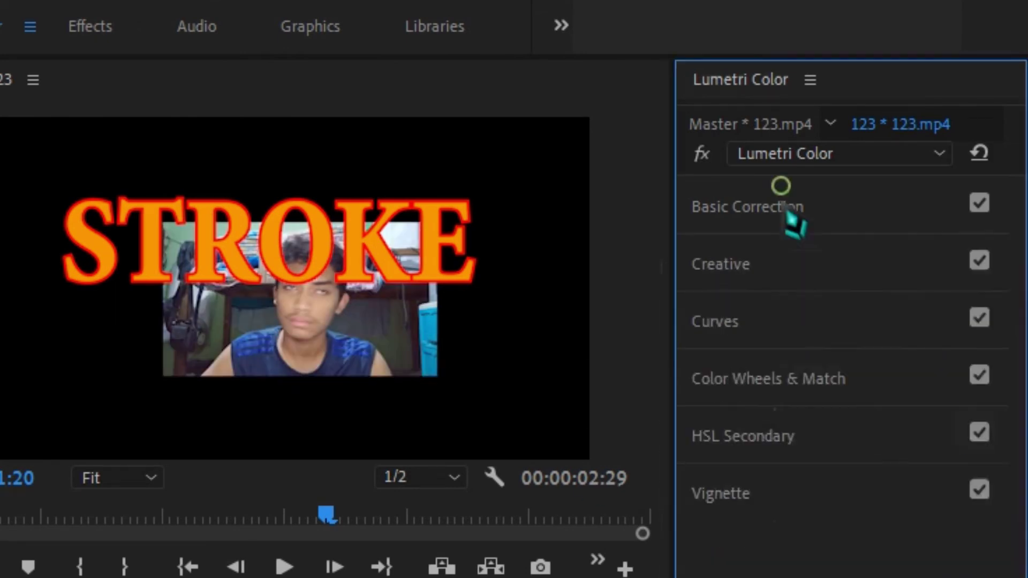
Preview the Fuji ETERNA, Monochrome and SL BLUE COLD looks, then reset Look to None
left_click(800, 274)
left_click(808, 306)
left_click(728, 464)
left_click(894, 305)
left_click(834, 573)
left_click(849, 306)
left_click(835, 576)
left_click(856, 307)
scroll(751, 417, "up", 5)
left_click(741, 334)
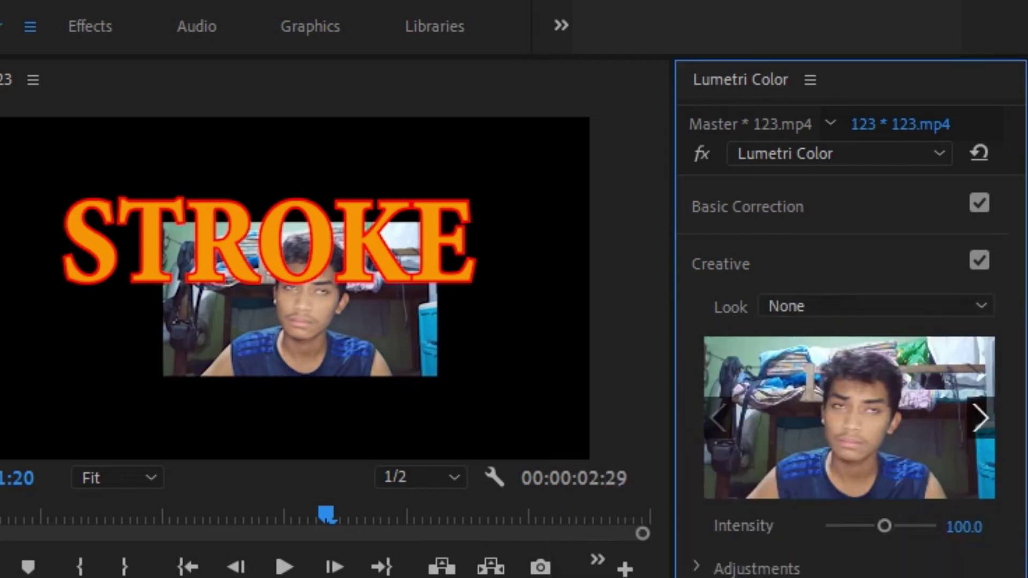
left_click(732, 266)
Hide the V2 STROKE title track at about one second in, then select 123.mp4
left_click(476, 495)
left_click(455, 447)
left_click(476, 495)
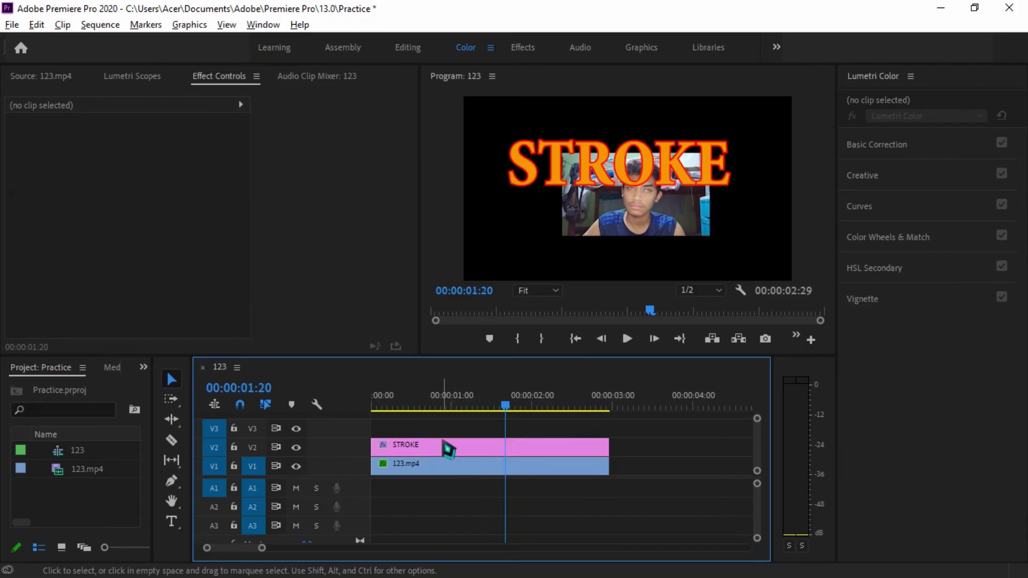
left_click(448, 447)
left_click_drag(506, 407, 467, 407)
left_click(296, 447)
left_click(447, 471)
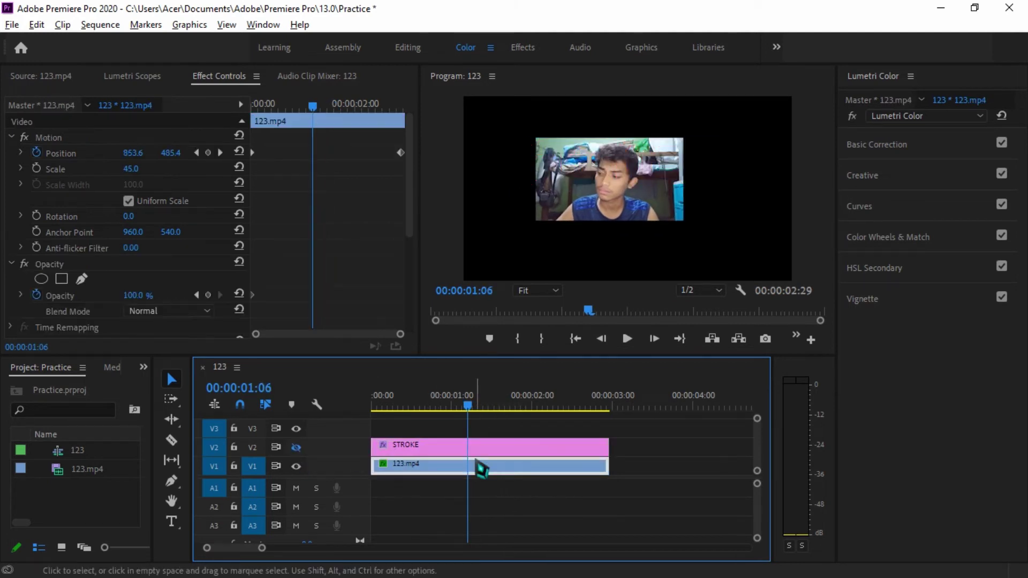
Place another copy of 123.mp4 right after the first clip on V1
left_click_drag(466, 408, 433, 408)
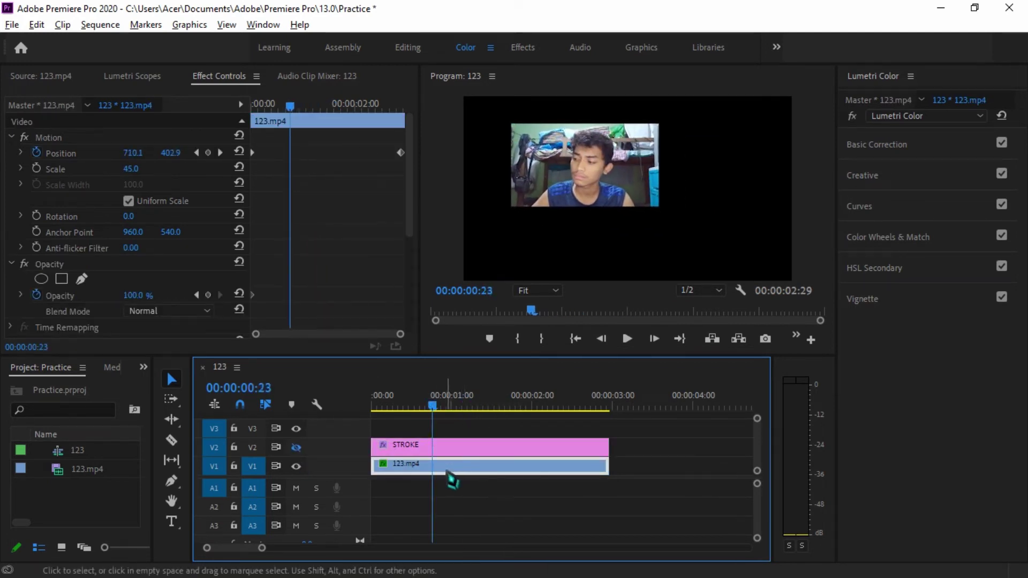
left_click_drag(445, 418, 468, 424)
mouse_move(86, 469)
left_mouse_down()
mouse_move(615, 485)
mouse_move(633, 501)
mouse_move(598, 468)
mouse_move(614, 468)
mouse_move(635, 500)
left_mouse_up()
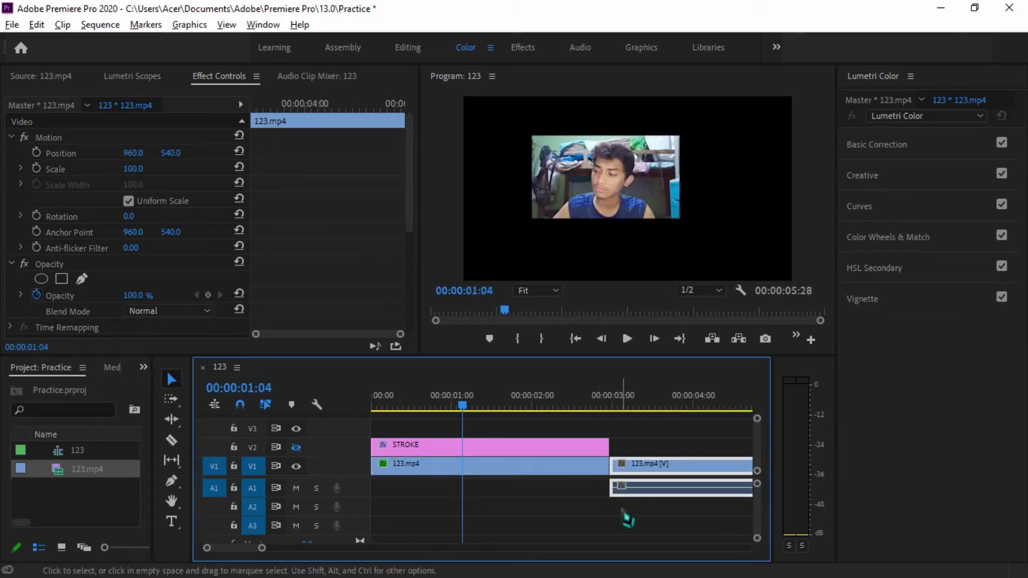
Unlink the new clip's audio, delete it, and return to the sequence start
left_click(517, 469)
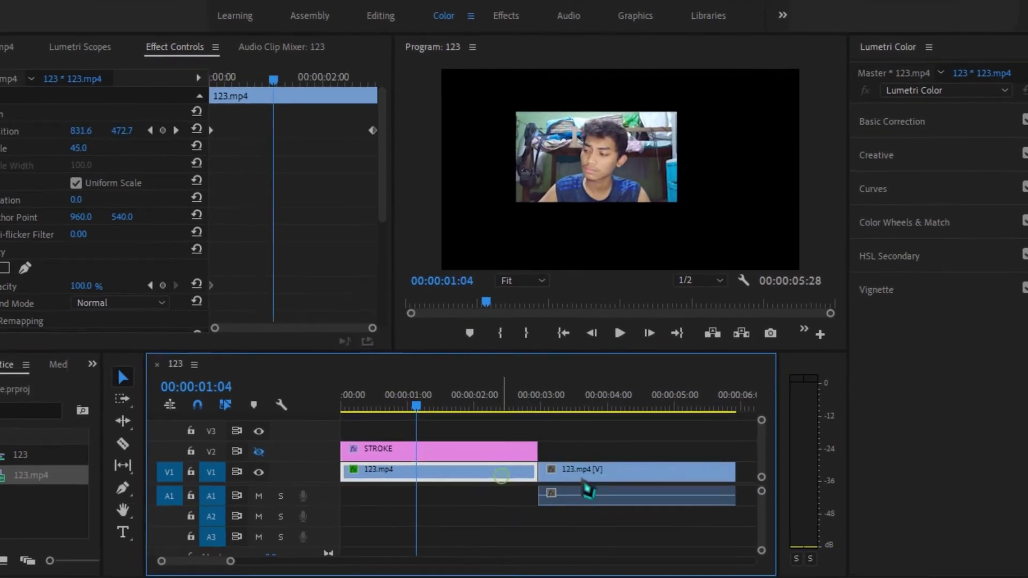
left_click(615, 468)
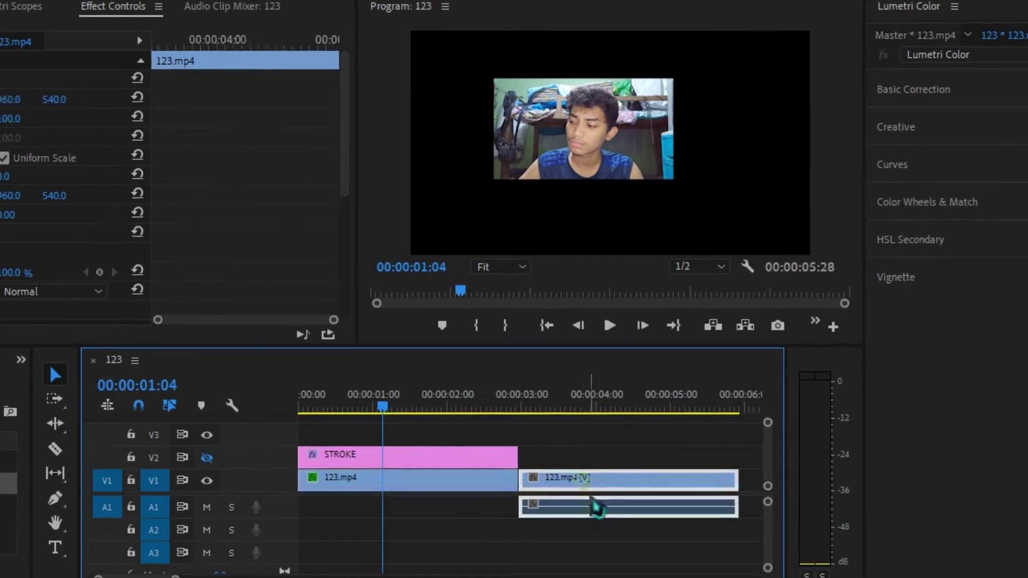
right_click(616, 468)
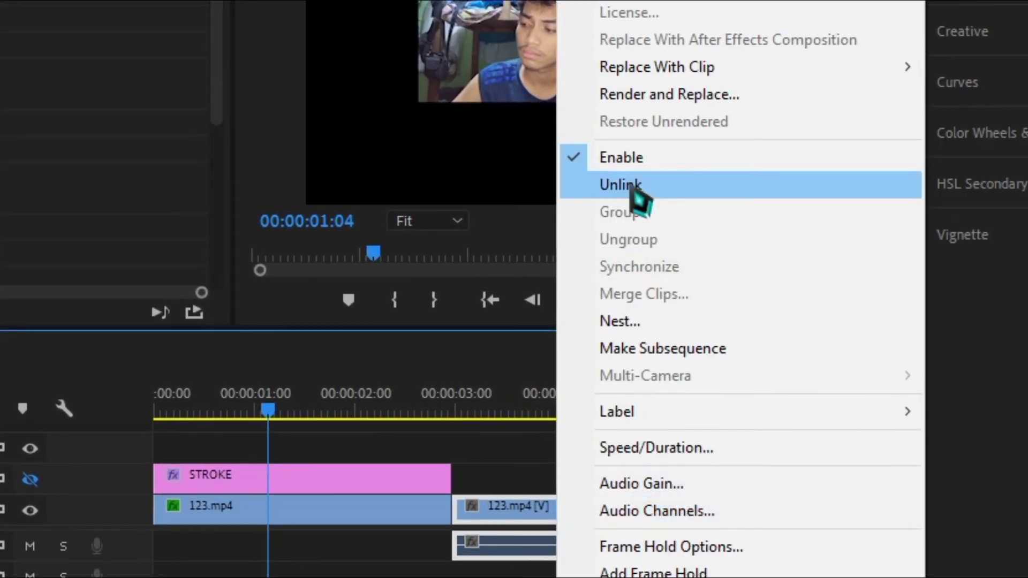
left_click(626, 198)
left_click(561, 543)
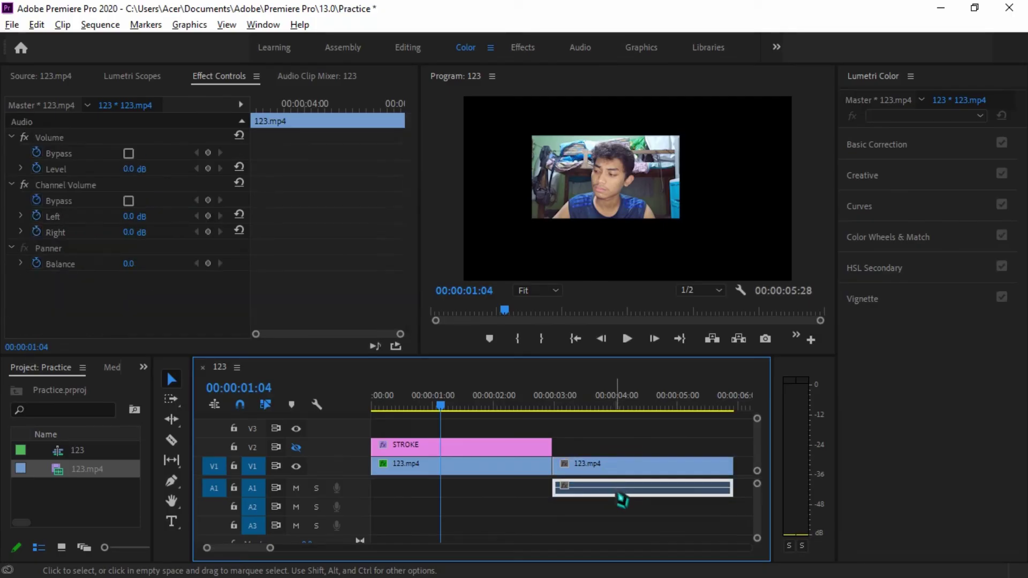
key("Delete")
left_click(611, 480)
key("Home")
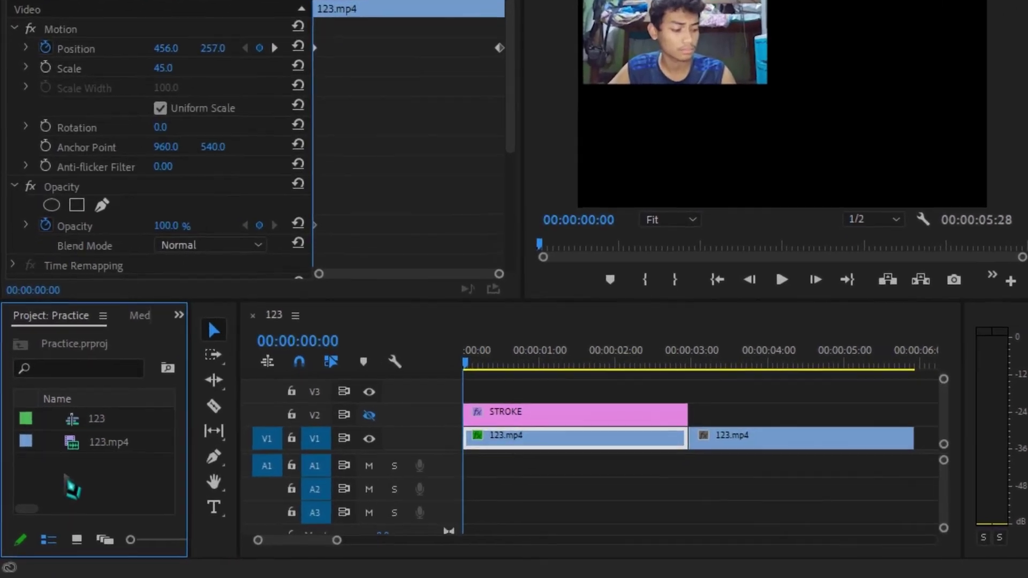
Create a new 1920x1080 Adjustment Layer in the Project panel
right_click(72, 487)
mouse_move(162, 219)
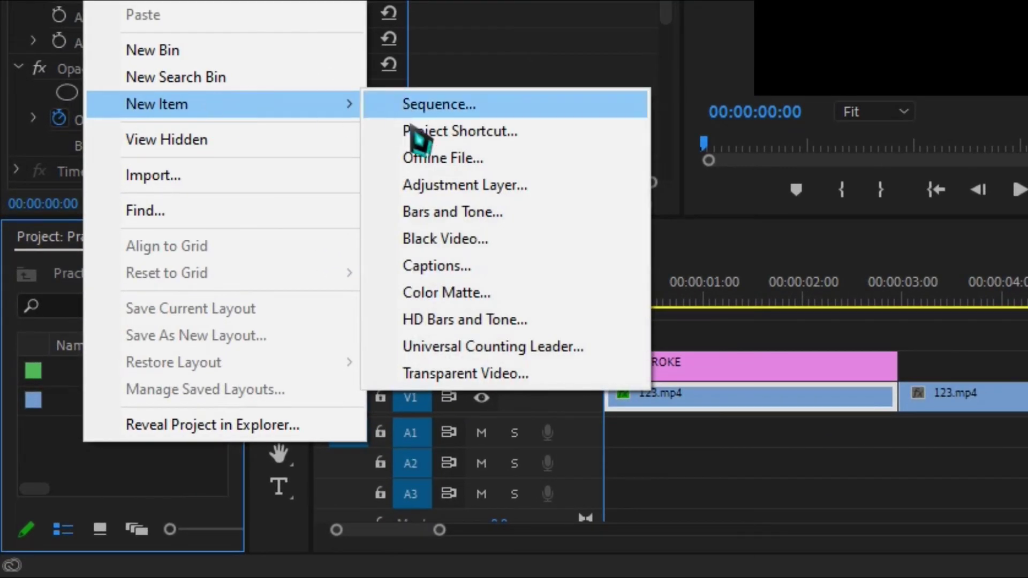
left_click(434, 185)
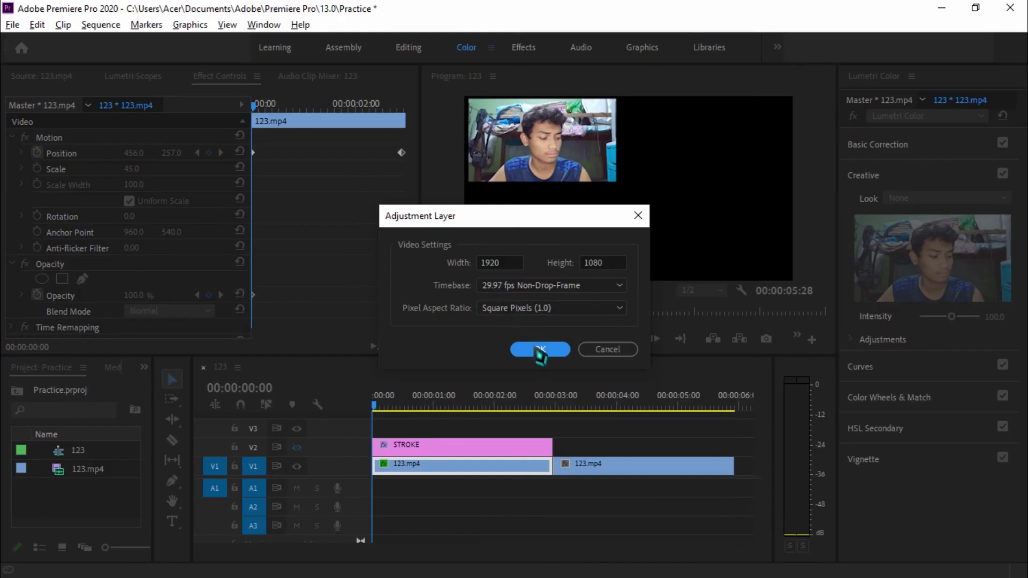
left_click(540, 349)
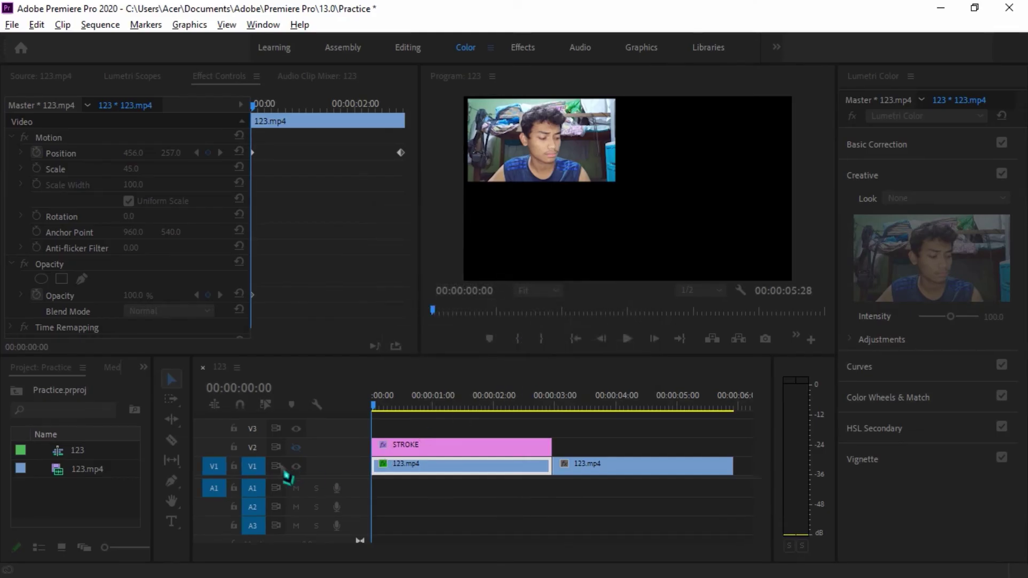
Place the adjustment layer on V3 from 0:00 and apply the Monochrome Fuji ETERNA look
left_click_drag(93, 459, 732, 431)
left_click(533, 426)
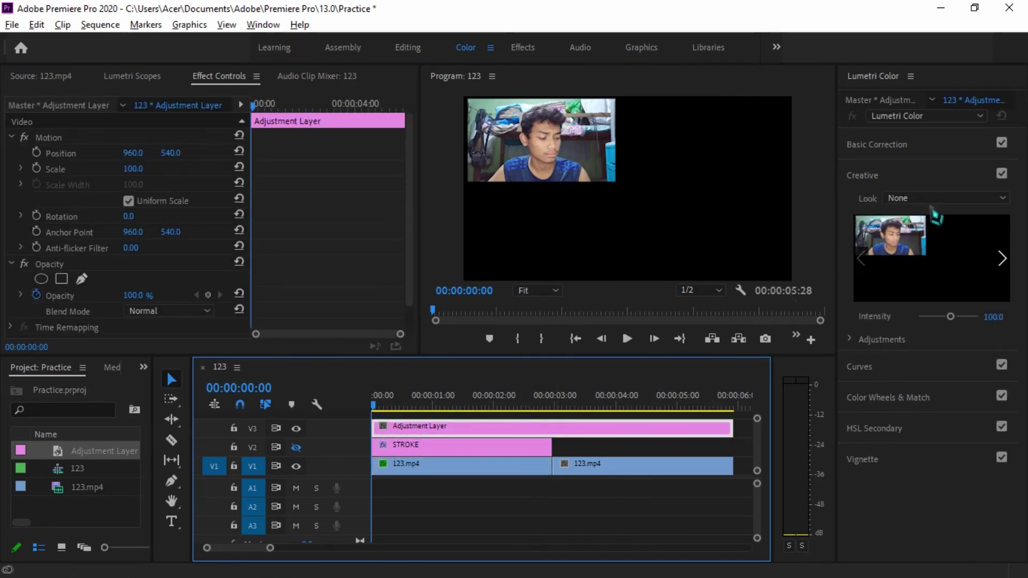
left_click(936, 199)
left_click(782, 415)
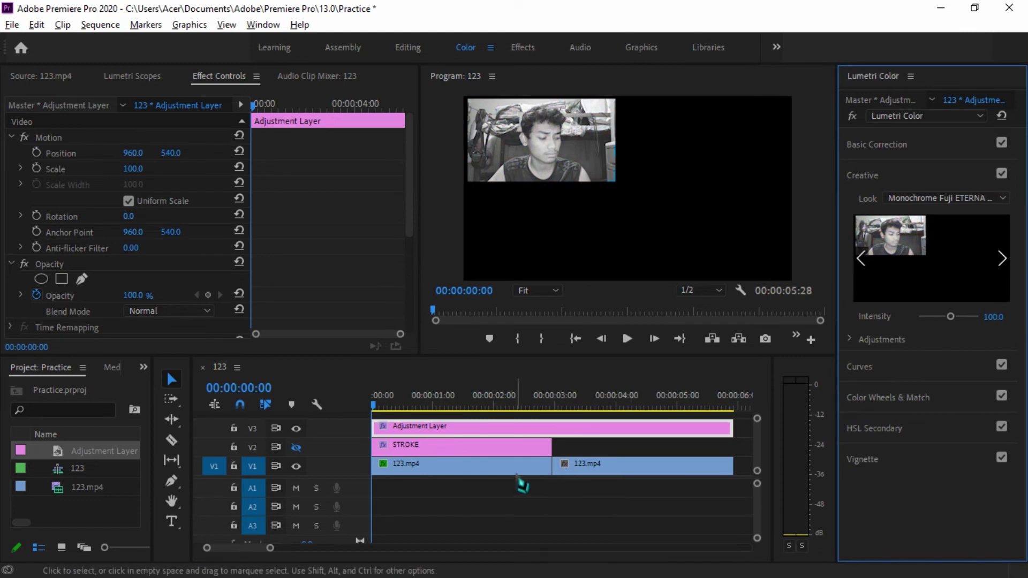
Undo the monochrome look and raise the Hue vs Sat and Hue vs Hue curves, then preview
key("ctrl+z")
left_click(942, 173)
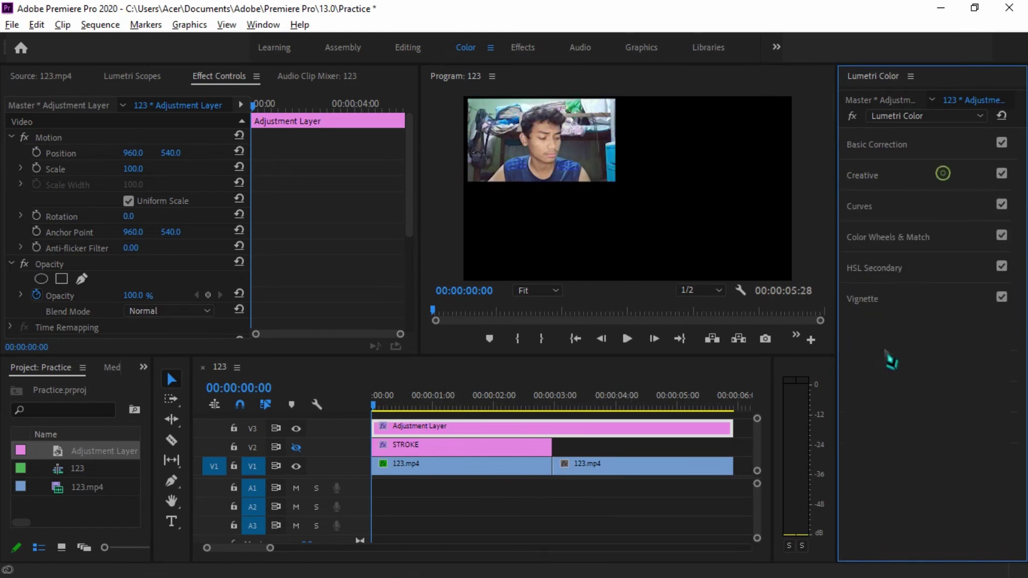
left_click(889, 209)
left_click_drag(926, 337, 927, 323)
left_click_drag(919, 548, 919, 524)
key("space")
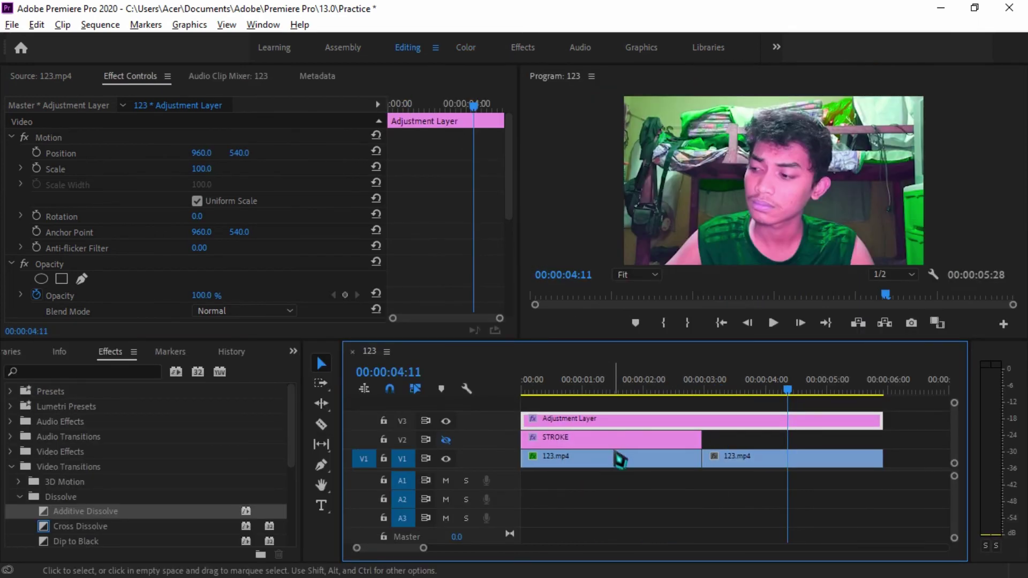
left_click(620, 460)
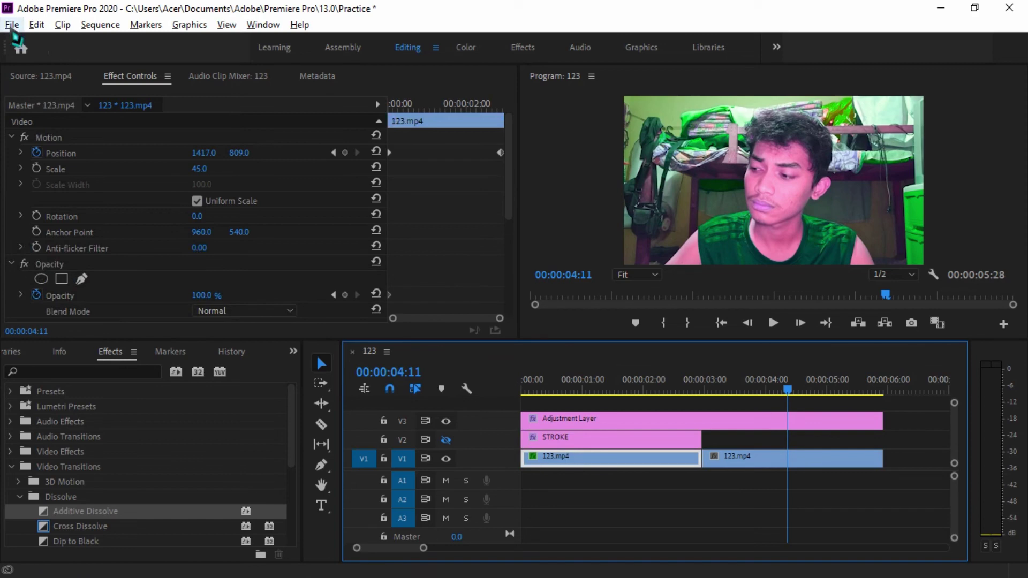
Export sequence 123 as H.264 file 123.mp4 using the Match Source - High bitrate preset
left_click(12, 25)
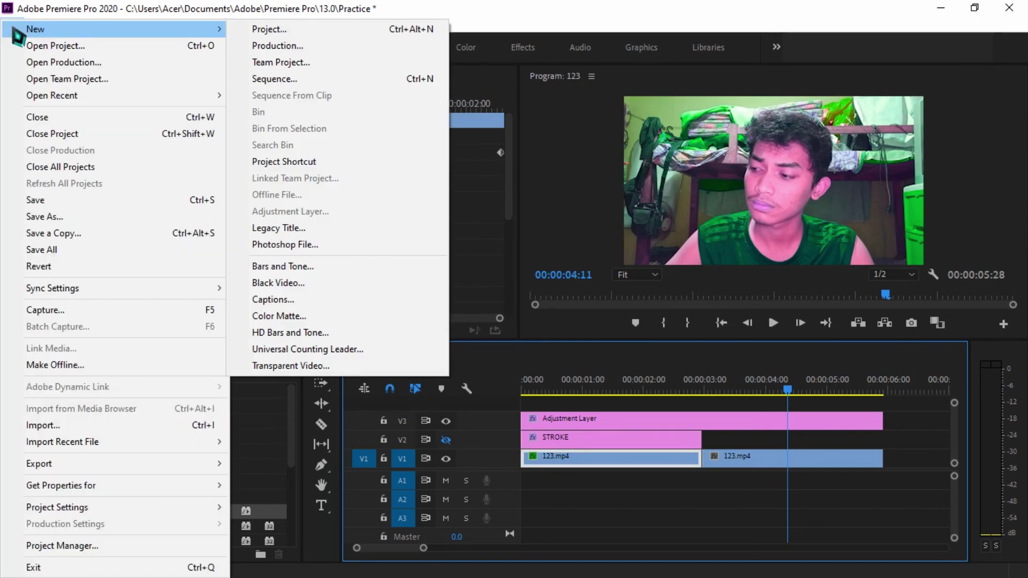
mouse_move(65, 465)
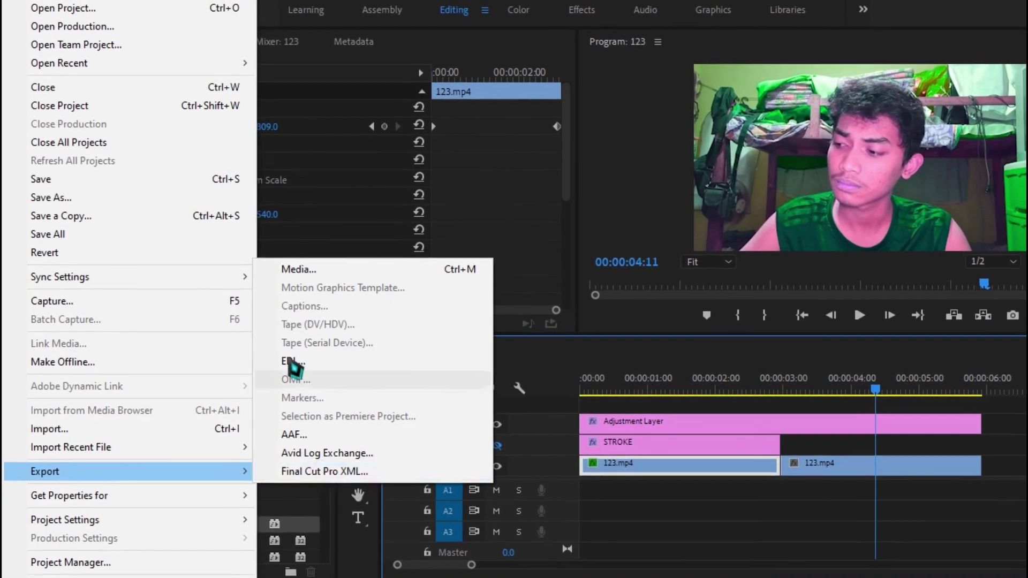
left_click(275, 278)
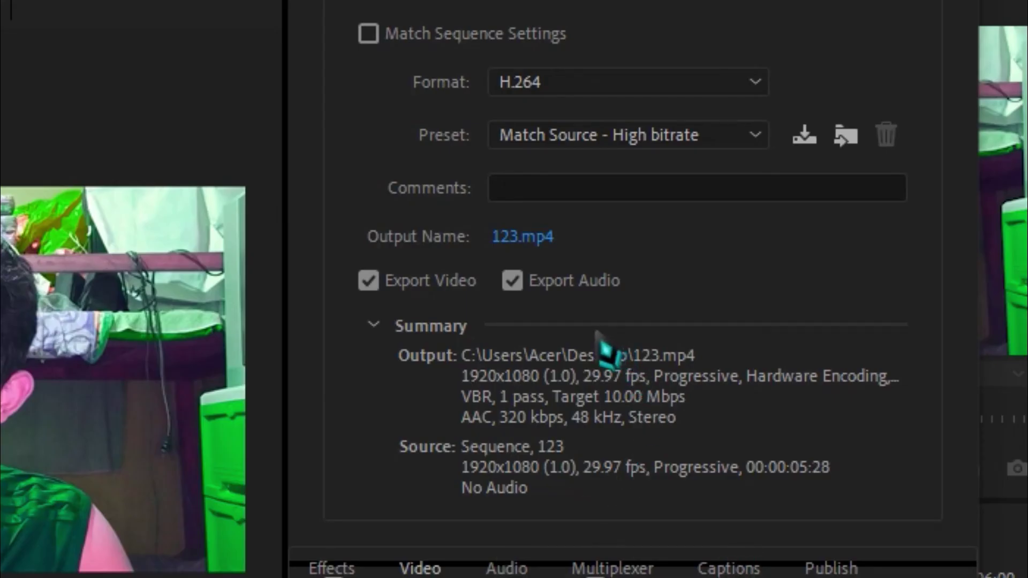
left_click(546, 138)
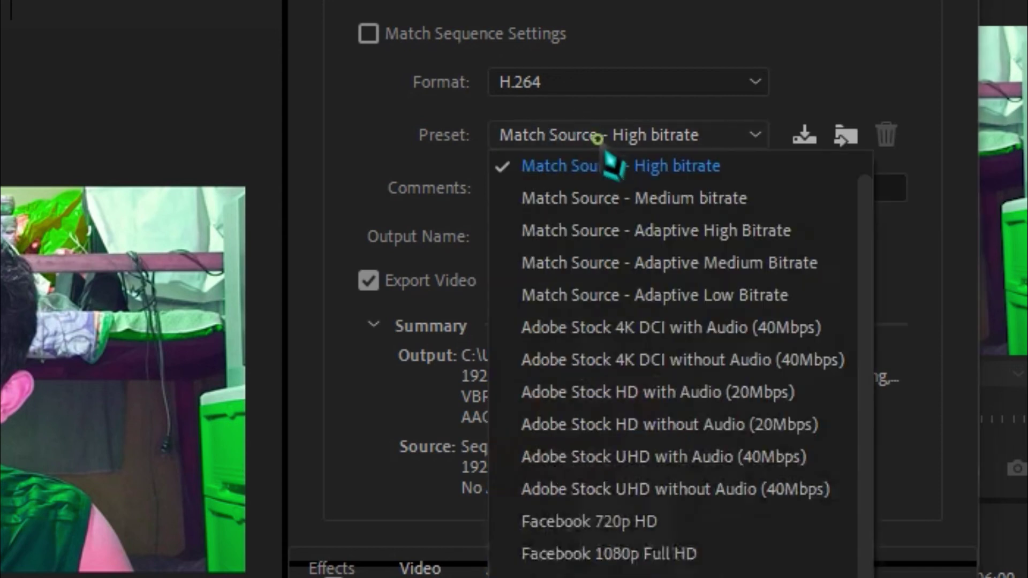
left_click(610, 167)
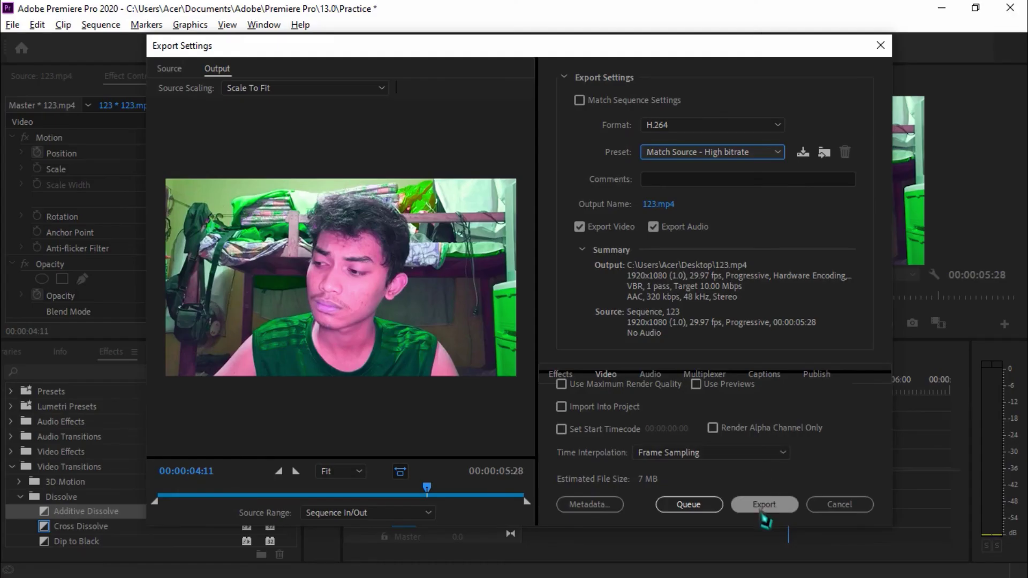
left_click(766, 515)
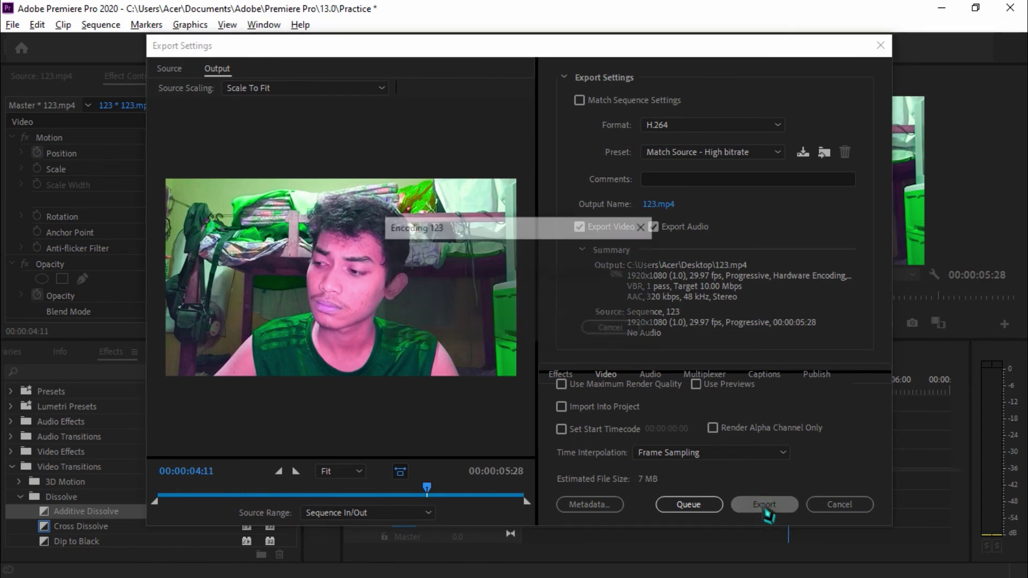